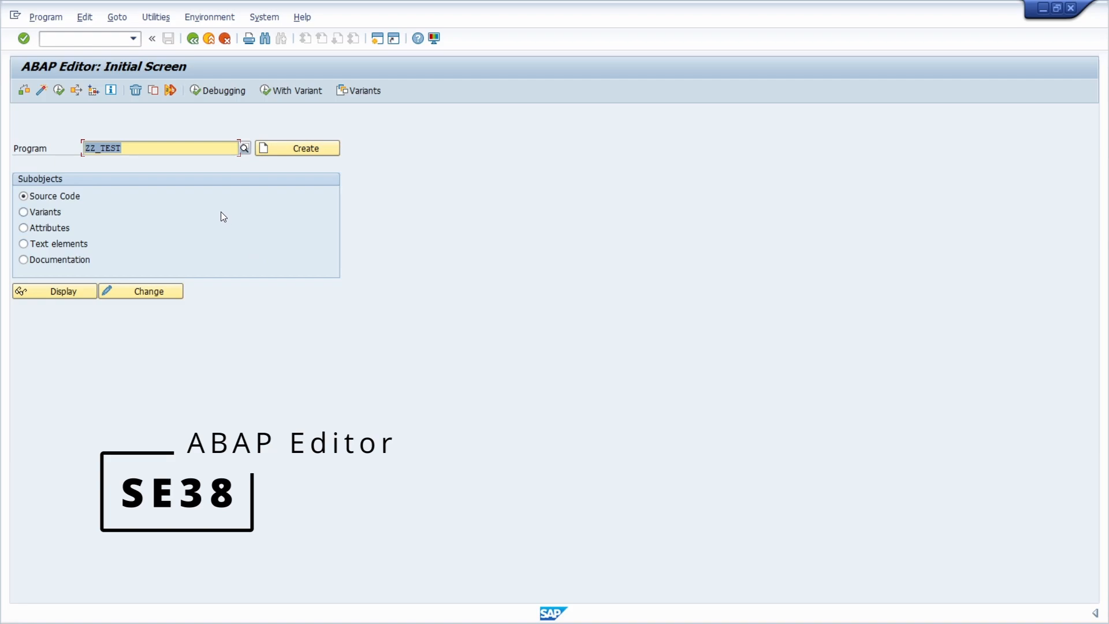
# - Open the source code of program ZZ_TEST in change mode
pyautogui.click(151, 152)
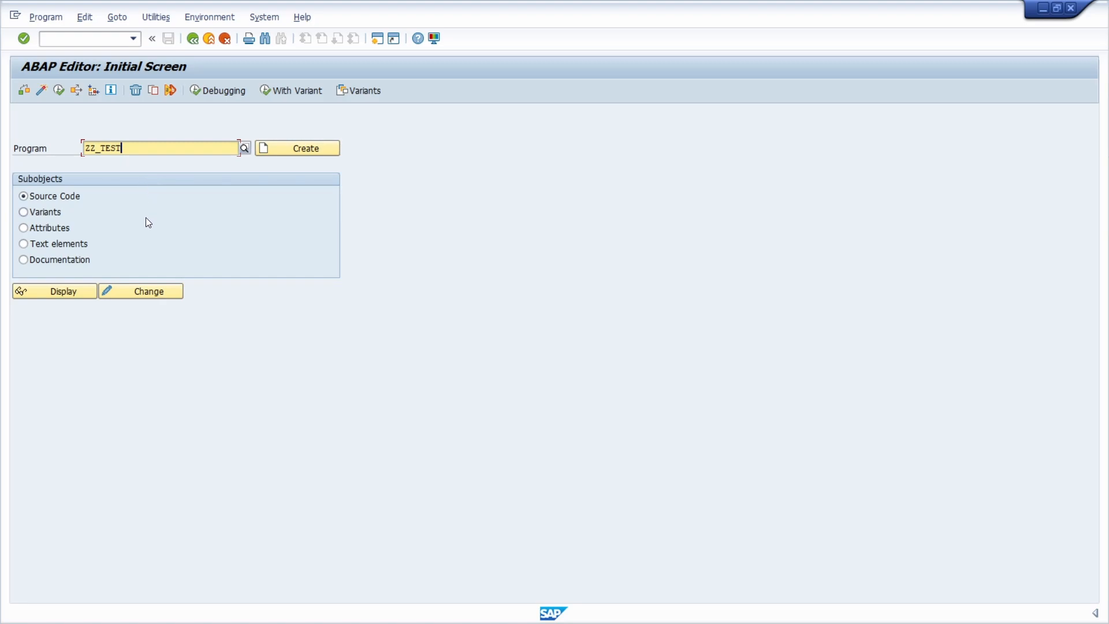
pyautogui.click(141, 292)
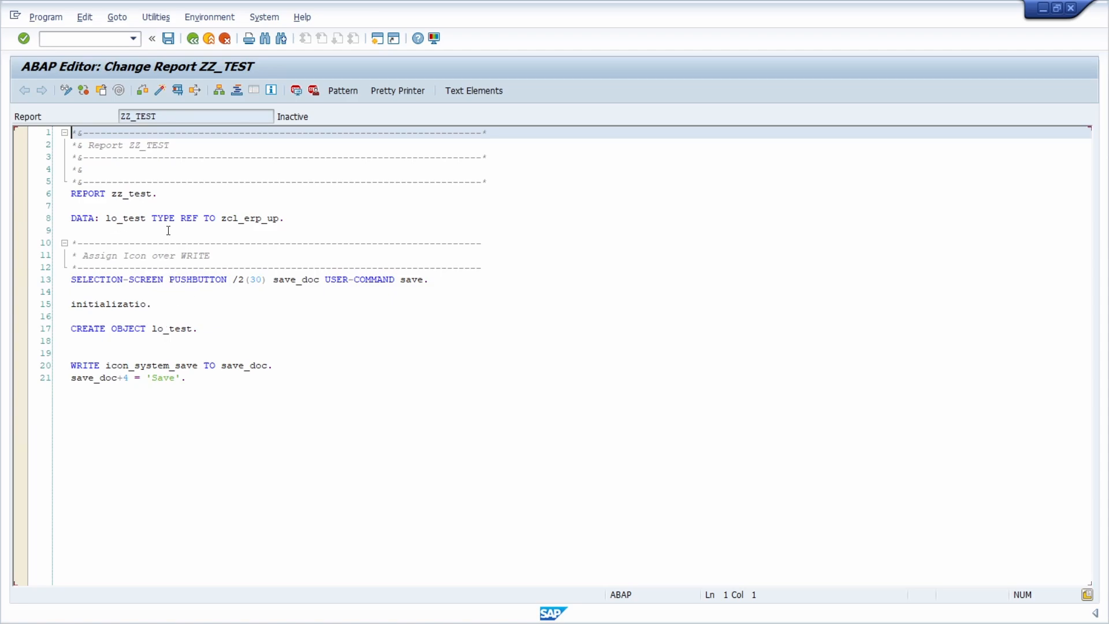
# - Set the ABAP editor type to Text-Based Editor in the user-specific settings and reopen ZZ_TEST in change mode
pyautogui.click(155, 17)
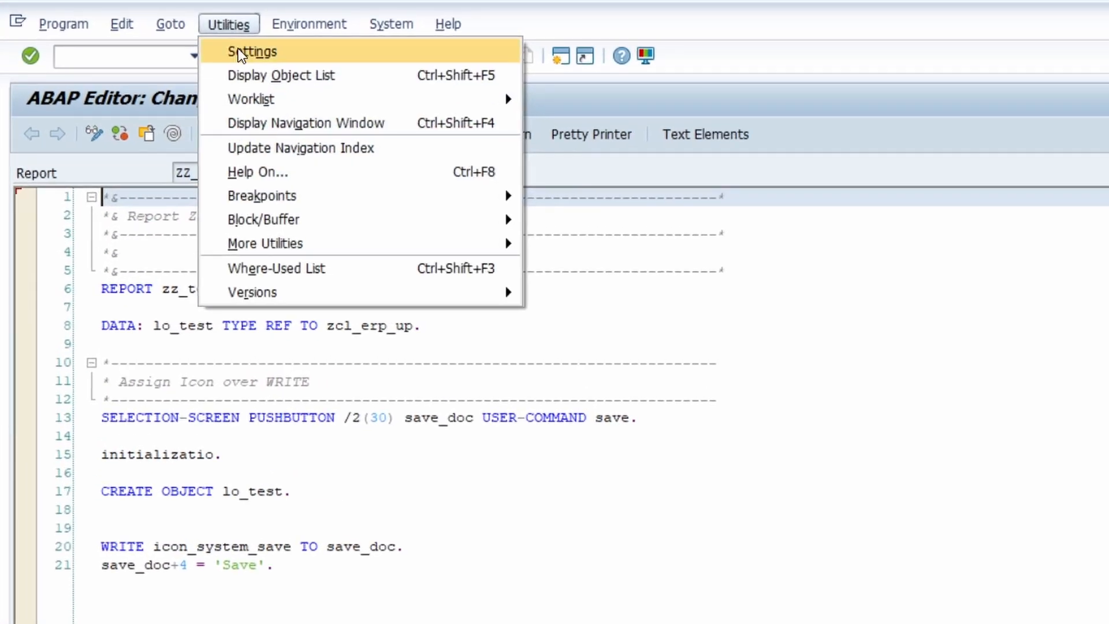
pyautogui.click(275, 50)
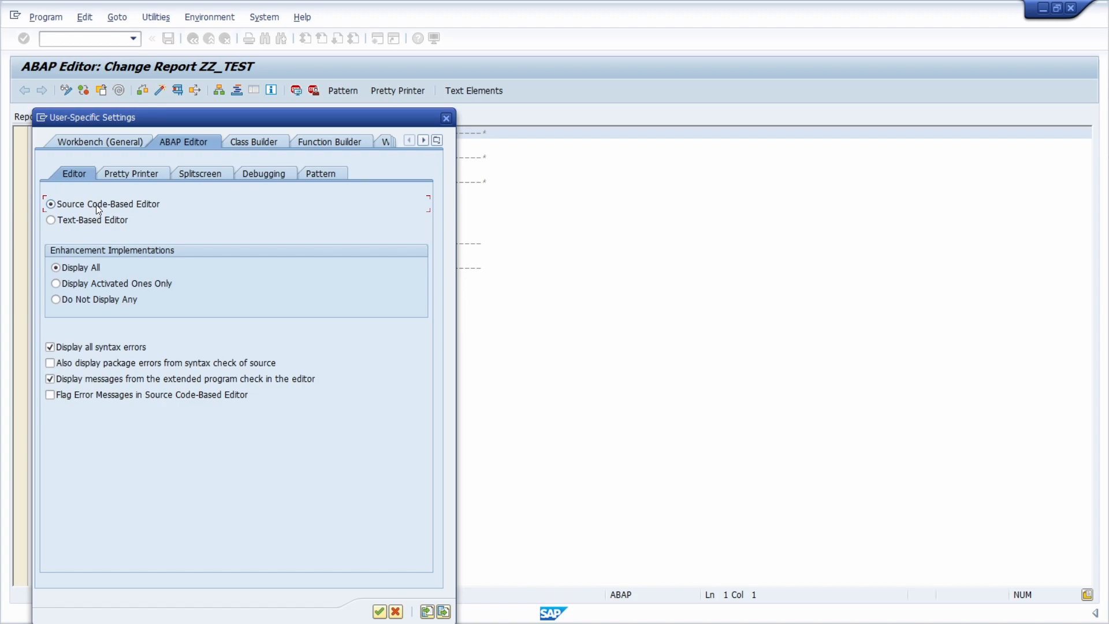
pyautogui.click(68, 218)
pyautogui.click(379, 611)
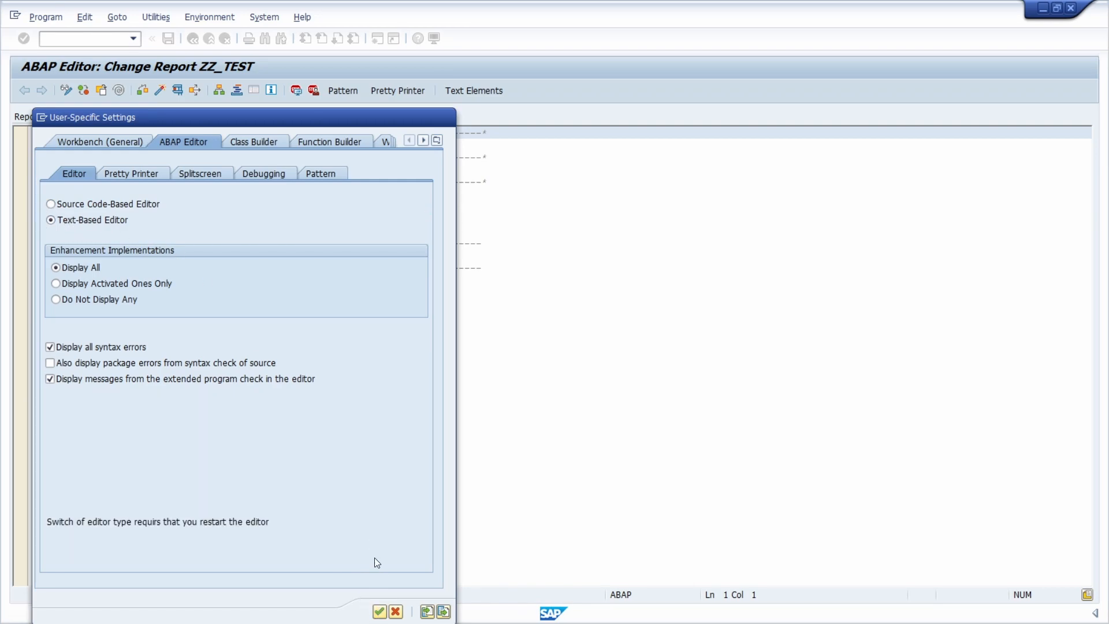
pyautogui.press('F3')
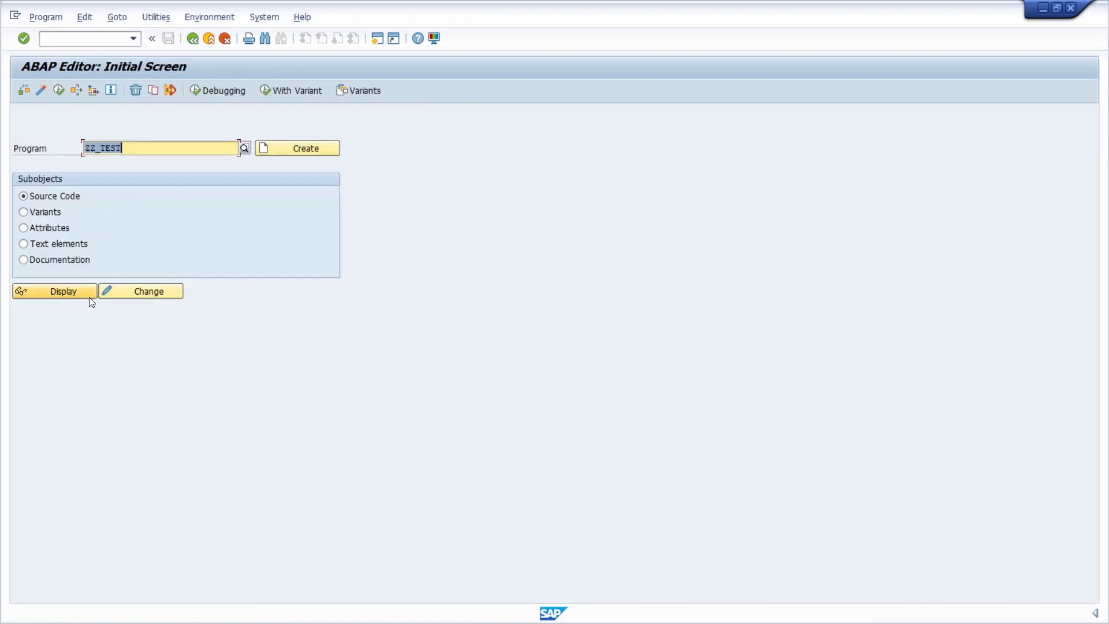
pyautogui.click(125, 296)
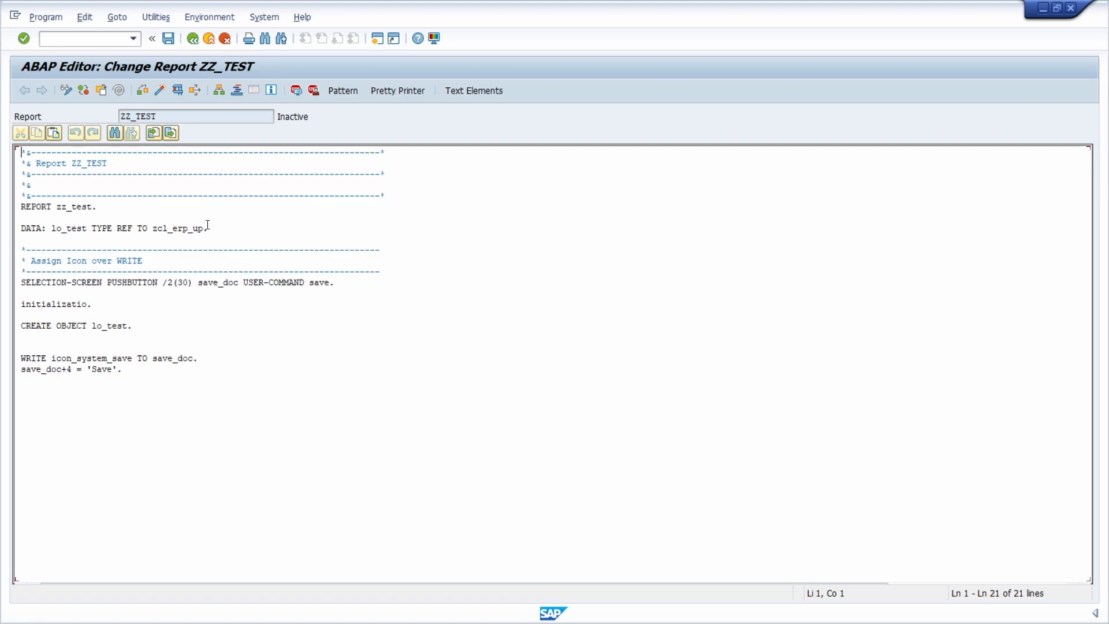
# - Set the ABAP editor type back to Source Code-Based Editor and reopen ZZ_TEST in display mode
pyautogui.click(157, 18)
pyautogui.click(171, 35)
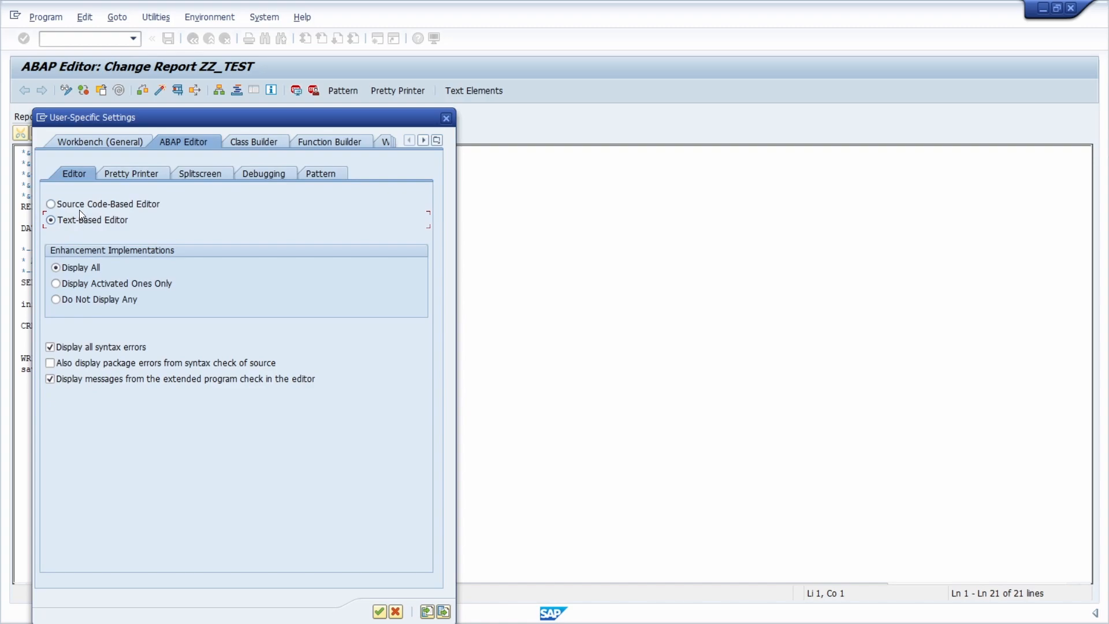
pyautogui.click(79, 206)
pyautogui.click(379, 611)
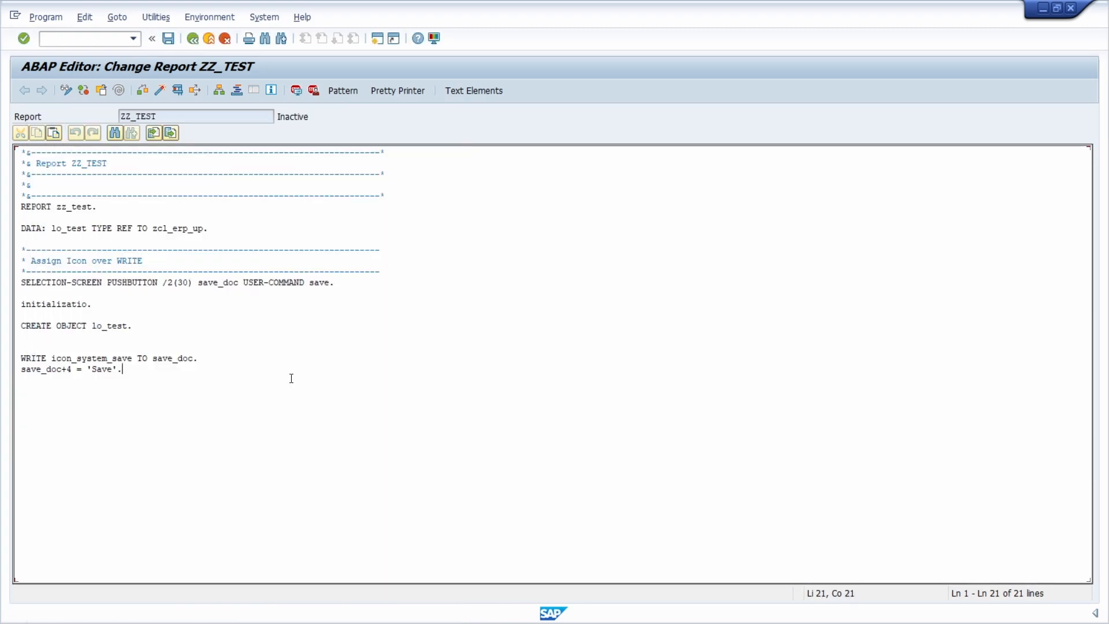
pyautogui.press('F3')
pyautogui.click(82, 295)
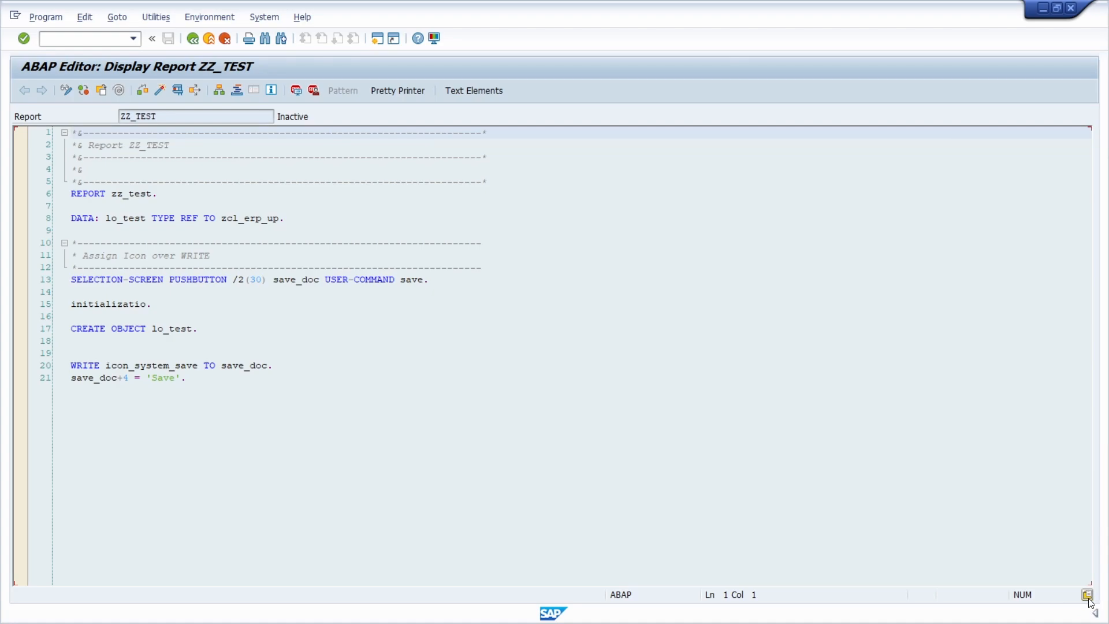
# - Examine the code of the "block" template in the editor's code template options, then close the options
pyautogui.click(1086, 596)
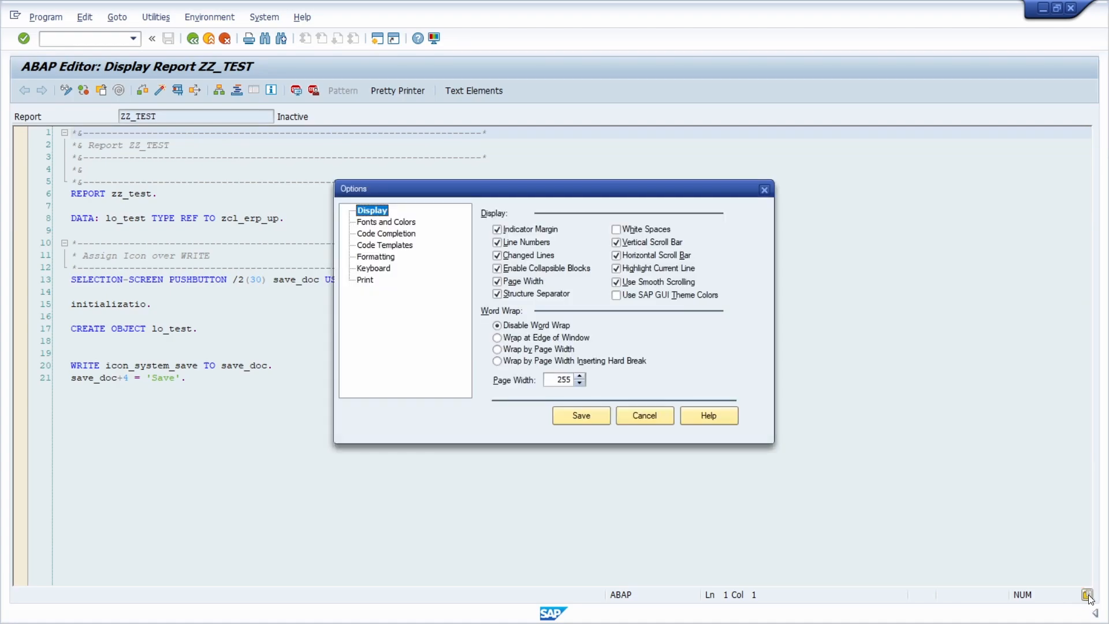
pyautogui.click(400, 246)
pyautogui.click(495, 263)
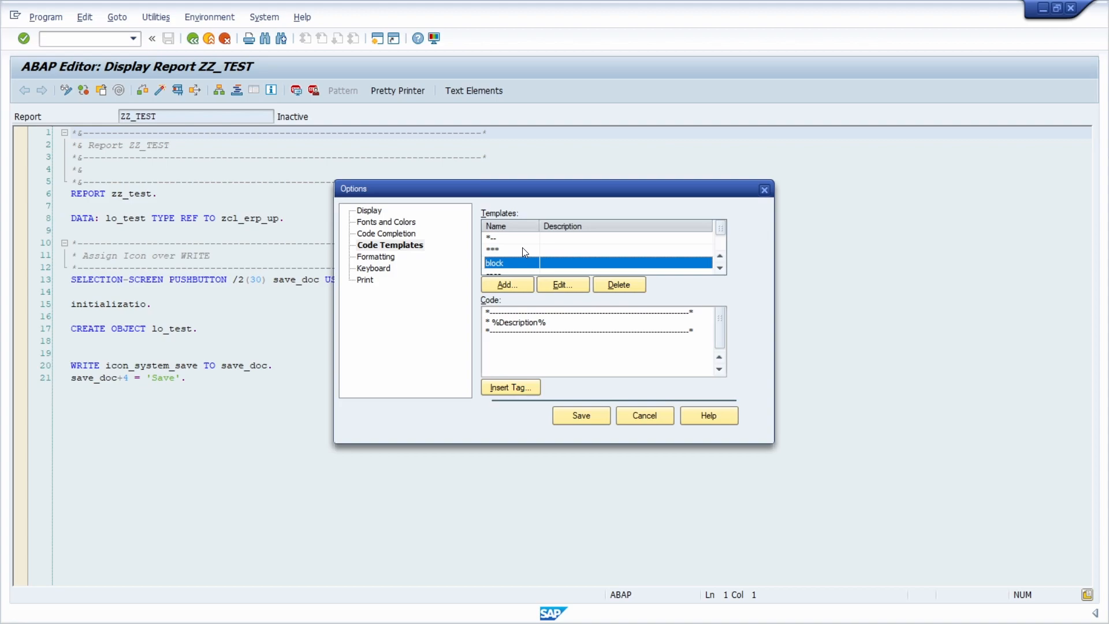
pyautogui.click(765, 190)
# - Switch ZZ_TEST to change mode and add two blank lines below the SELECTION-SCREEN PUSHBUTTON statement
pyautogui.click(248, 195)
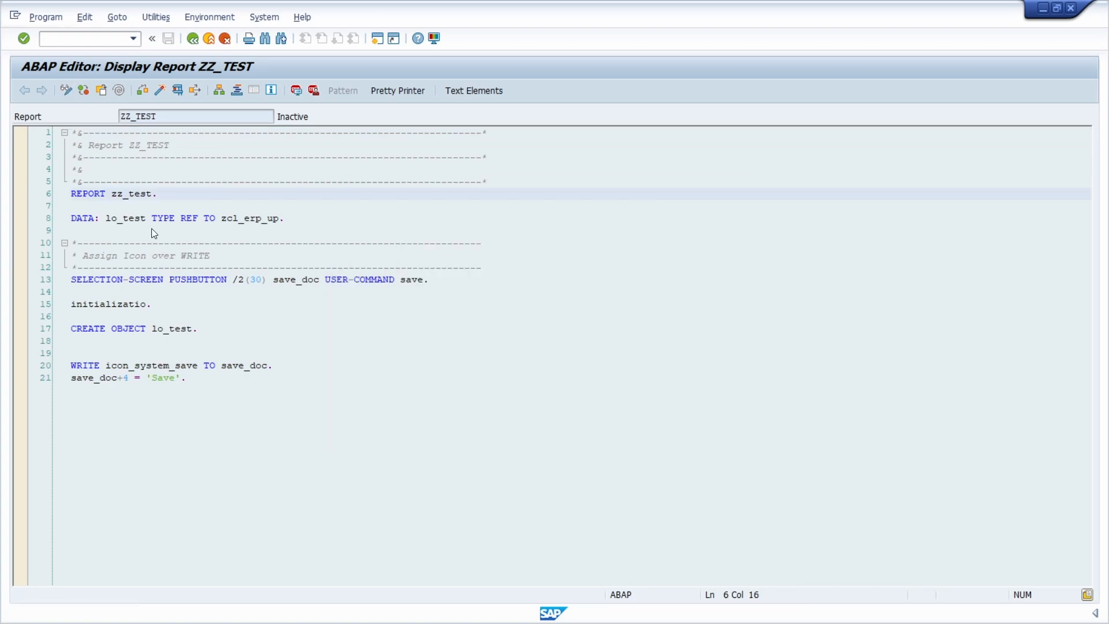
pyautogui.hotkey('ctrl', 'F1')
pyautogui.click(154, 288)
pyautogui.press('Return')
pyautogui.press('Return')
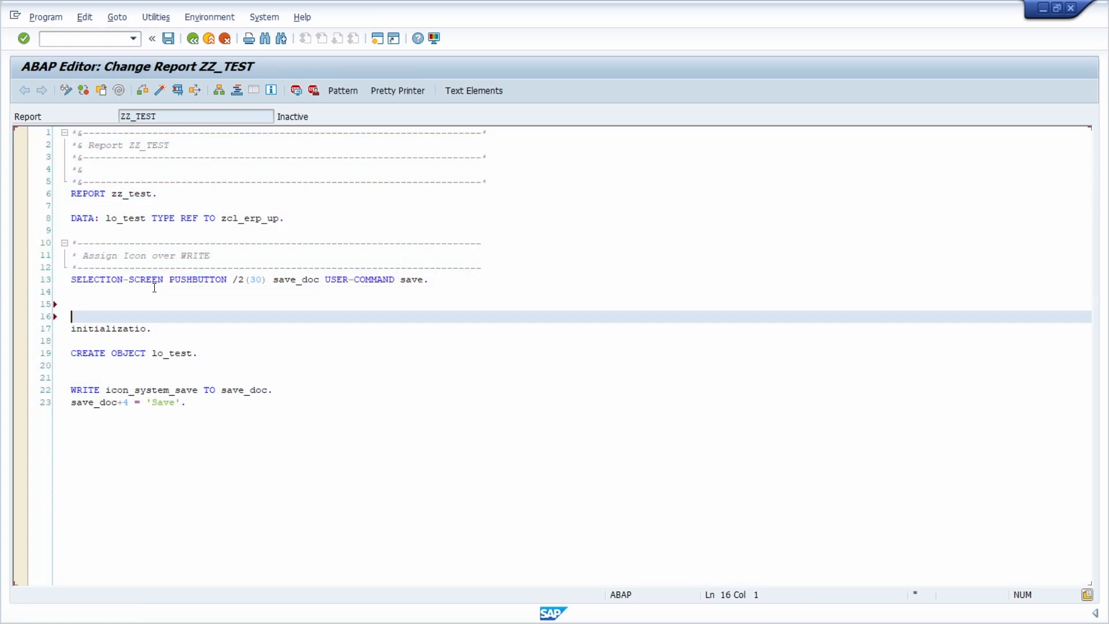
# - Insert the "block" code template on line 15 with the description "ERP UP"
pyautogui.press('Up')
pyautogui.write('block')
pyautogui.press('Tab')
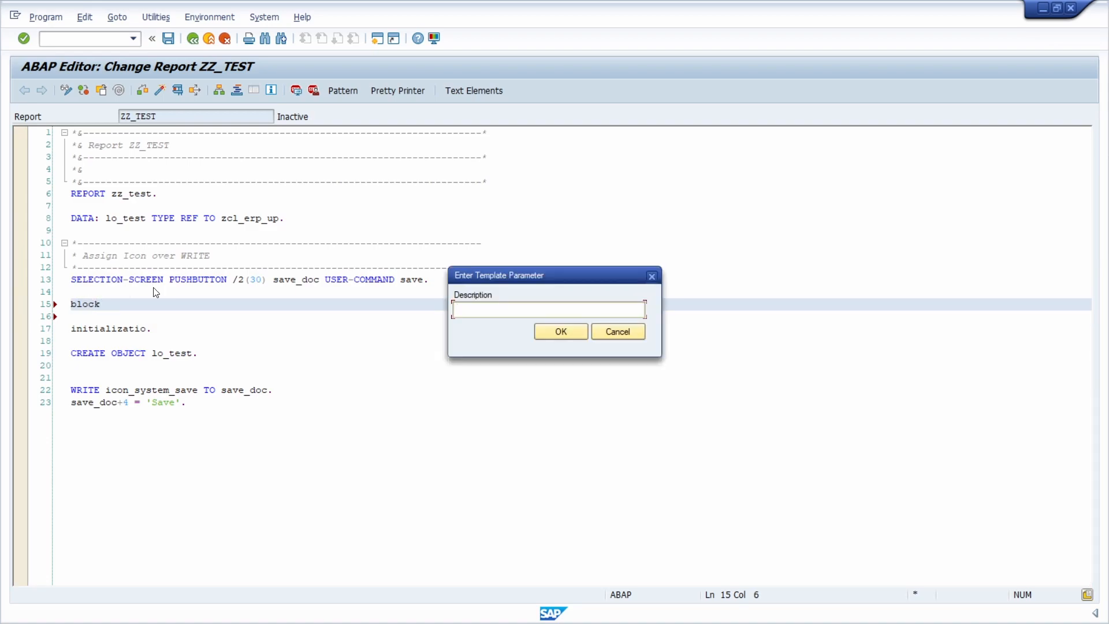
pyautogui.write('ERP UP')
pyautogui.press('Return')
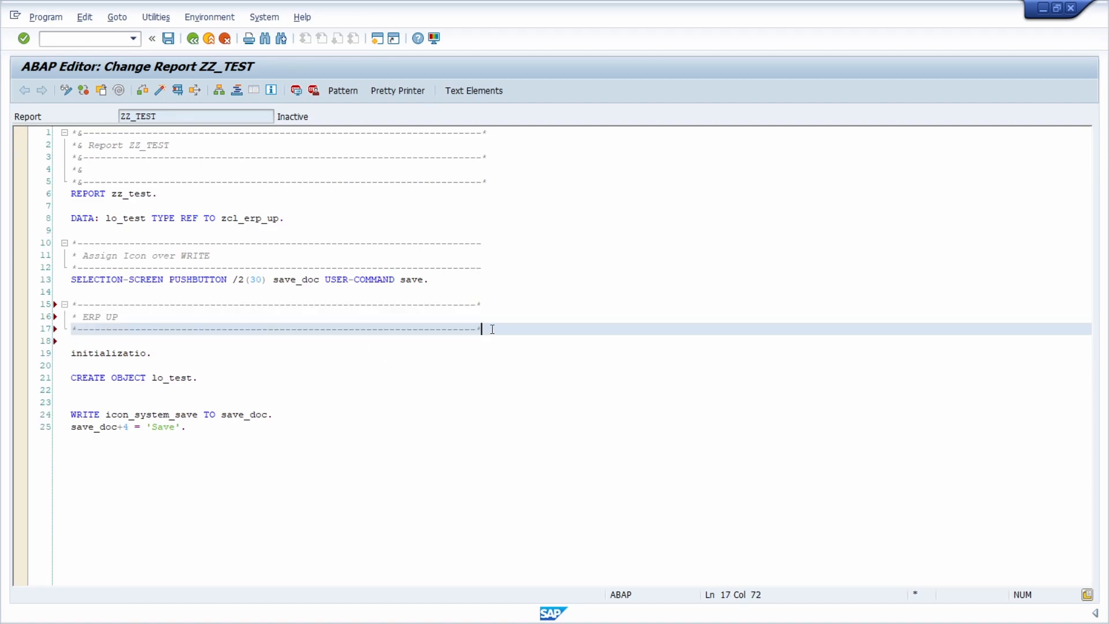
# - Delete the "ERP UP" comment block together with one blank line above it
pyautogui.hotkey('shift', 'Up')
pyautogui.hotkey('shift', 'Up')
pyautogui.hotkey('shift', 'Home')
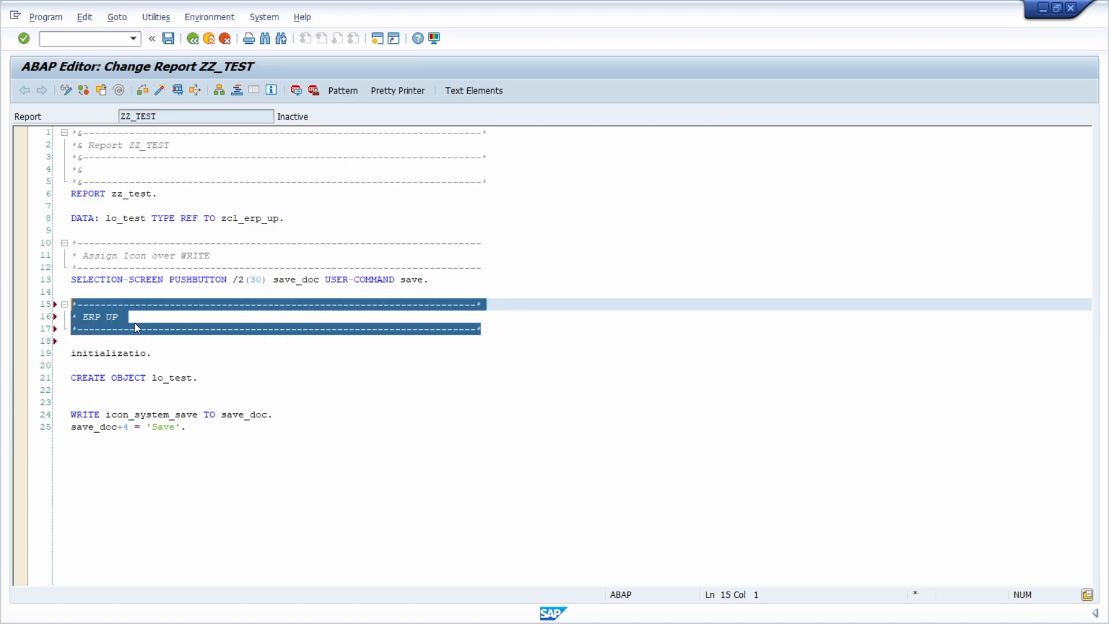
pyautogui.press('BackSpace')
pyautogui.press('BackSpace')
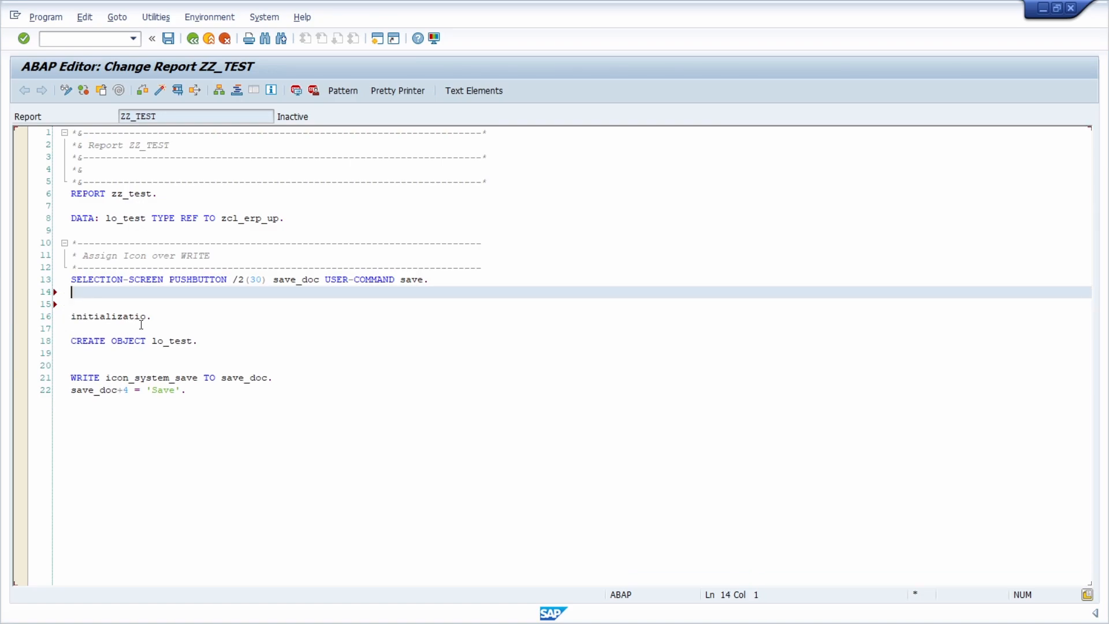
# - Review the ABAP editor options in the user-specific settings, moving the dialog off the code, and close them without changes
pyautogui.click(159, 17)
pyautogui.click(168, 36)
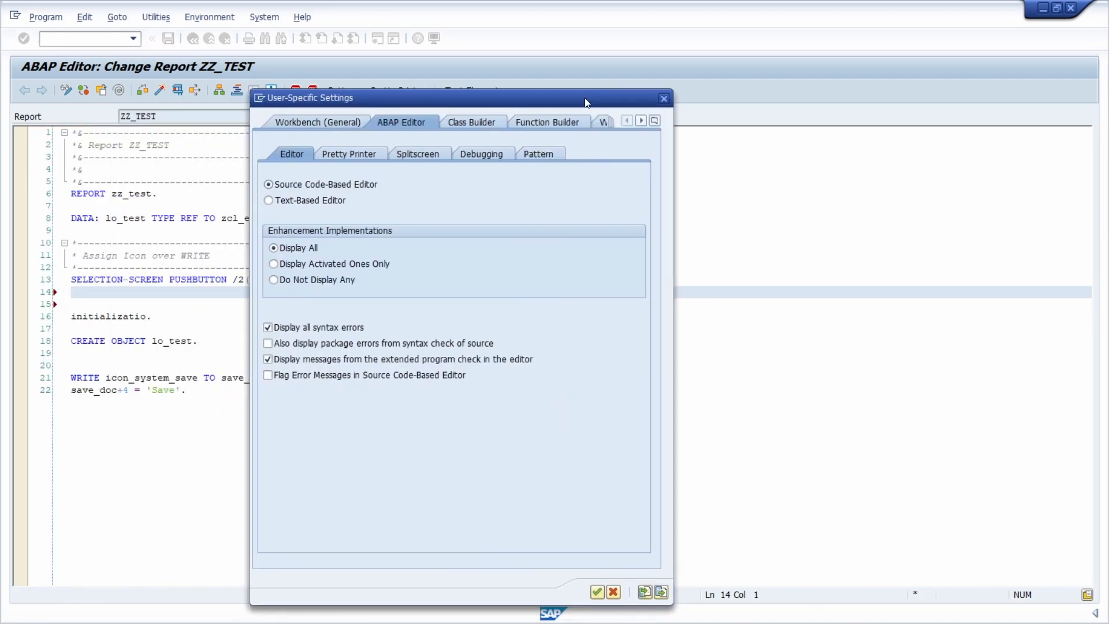
pyautogui.moveTo(291, 121); pyautogui.dragTo(510, 103)
pyautogui.moveTo(374, 104); pyautogui.dragTo(415, 134)
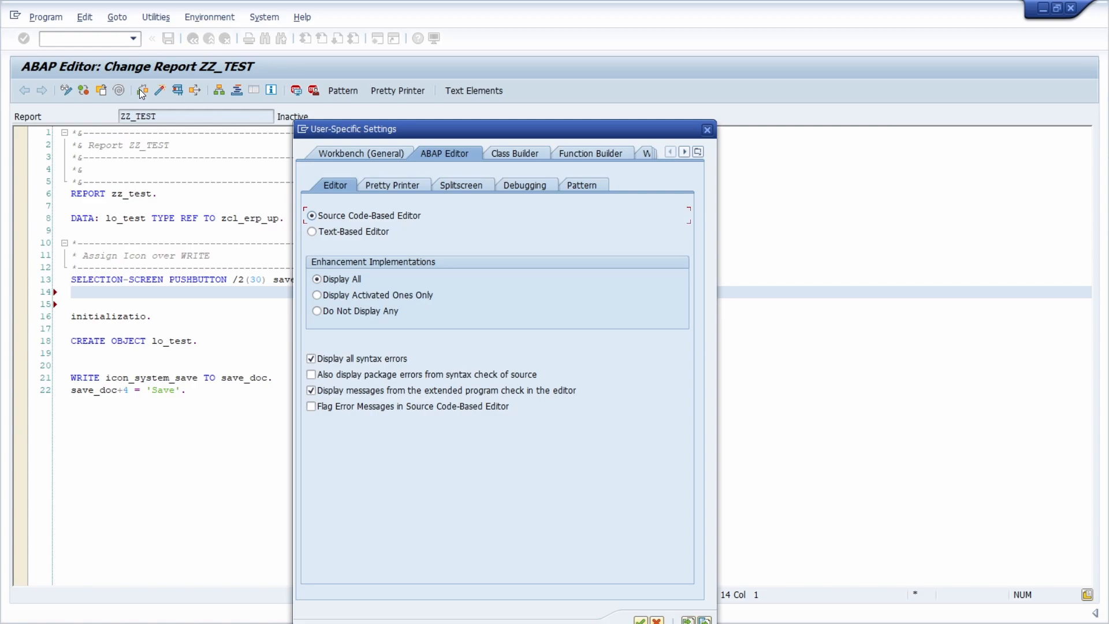
pyautogui.click(707, 129)
# - Run a syntax check on program ZZ_TEST
pyautogui.click(237, 310)
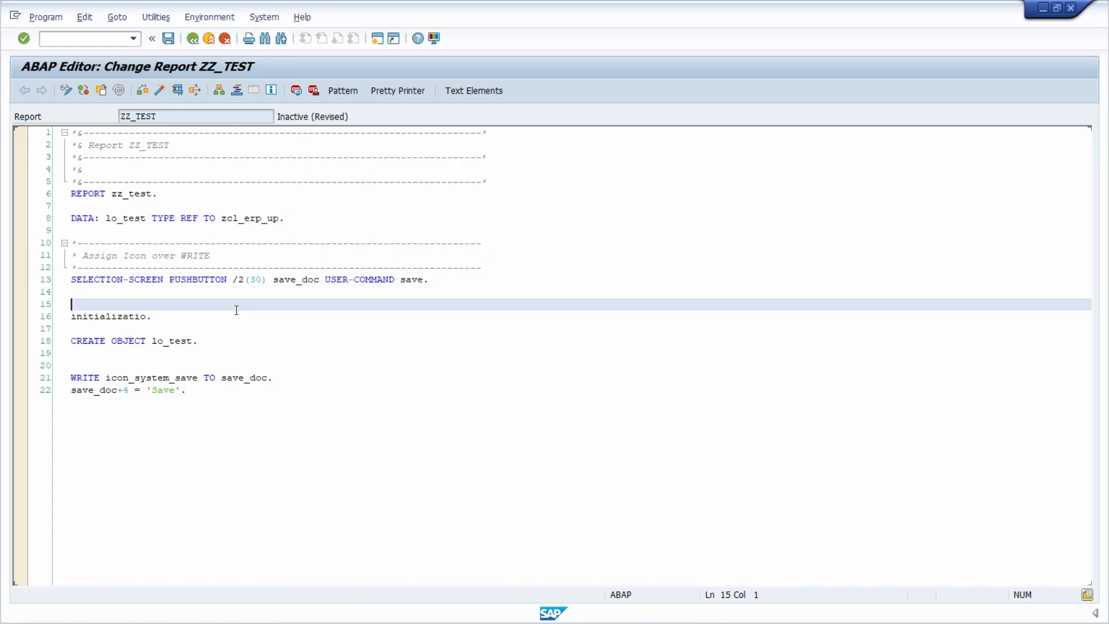
pyautogui.hotkey('ctrl', 'F2')
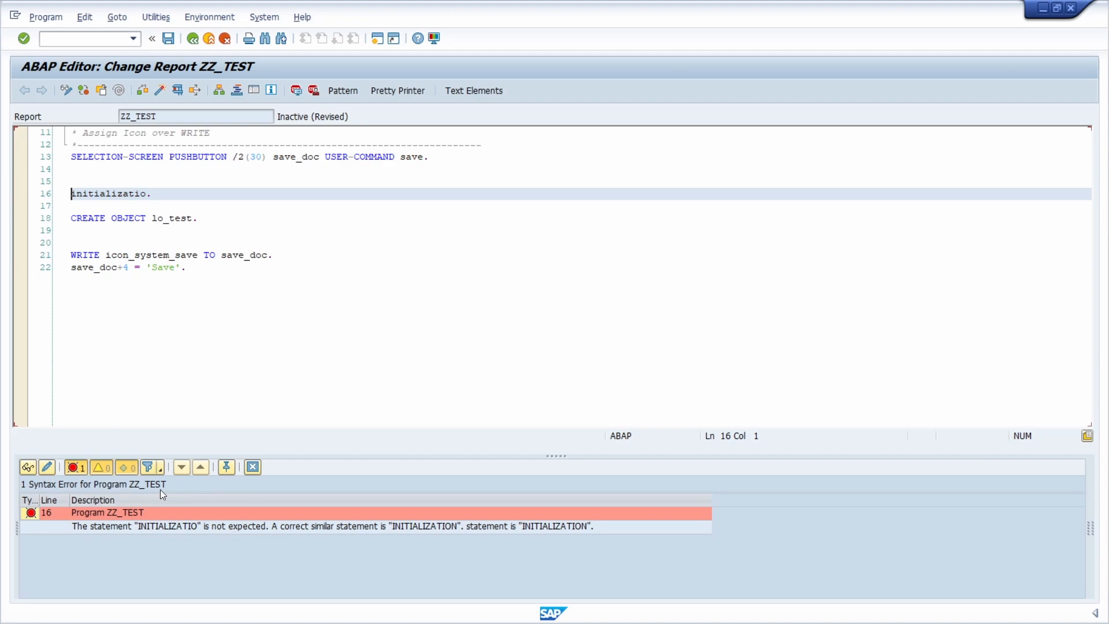
# - Enable the display of package errors from the source syntax check in the user-specific ABAP editor settings
pyautogui.click(156, 16)
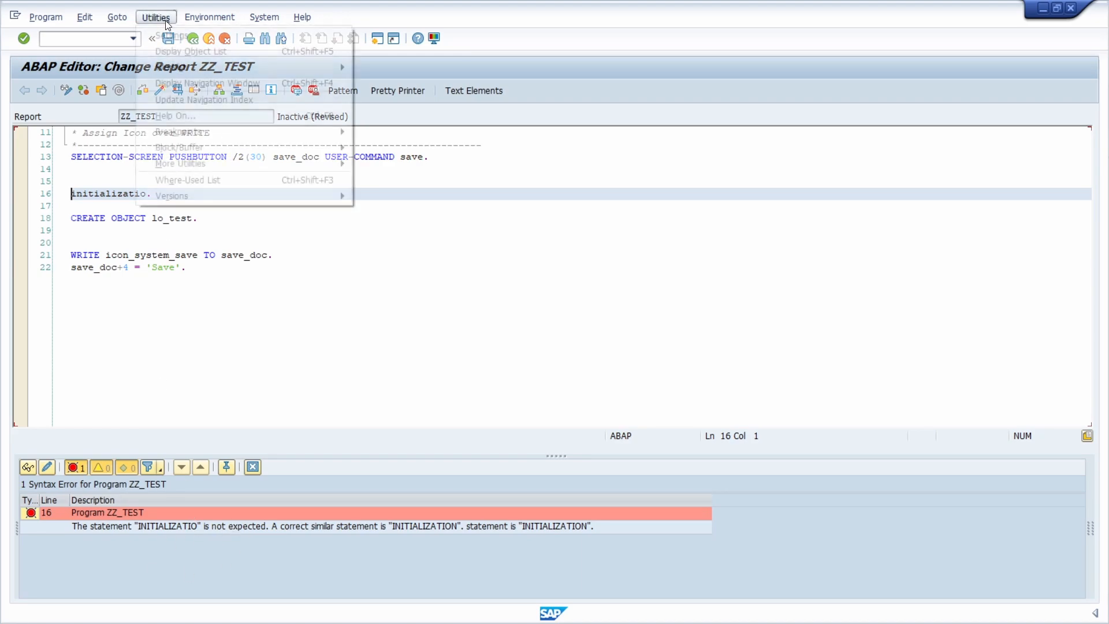
pyautogui.click(179, 34)
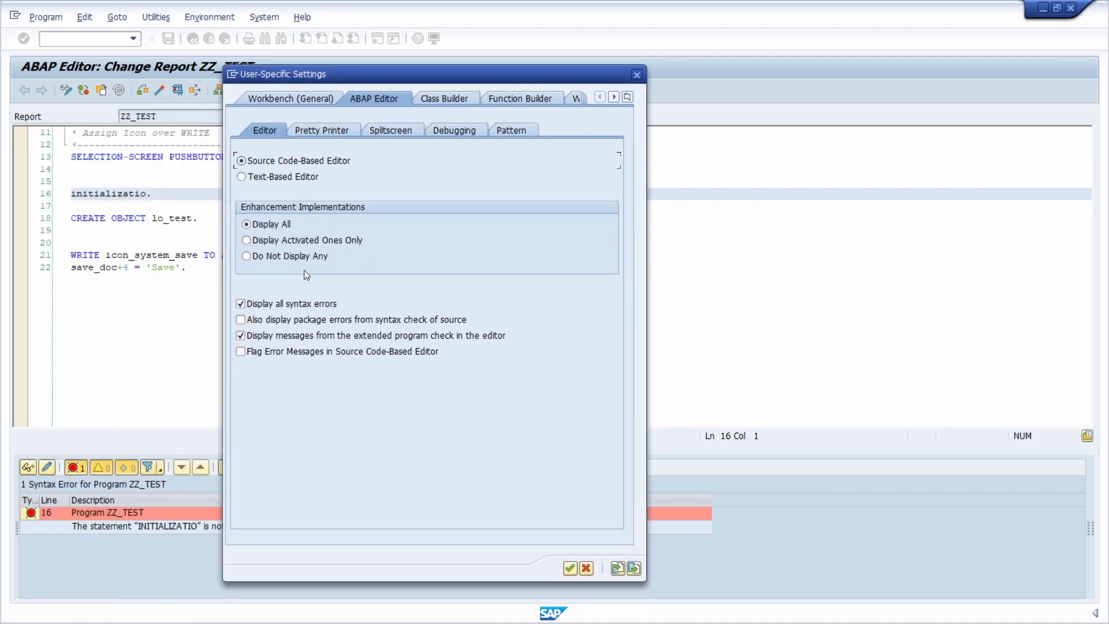
pyautogui.click(256, 320)
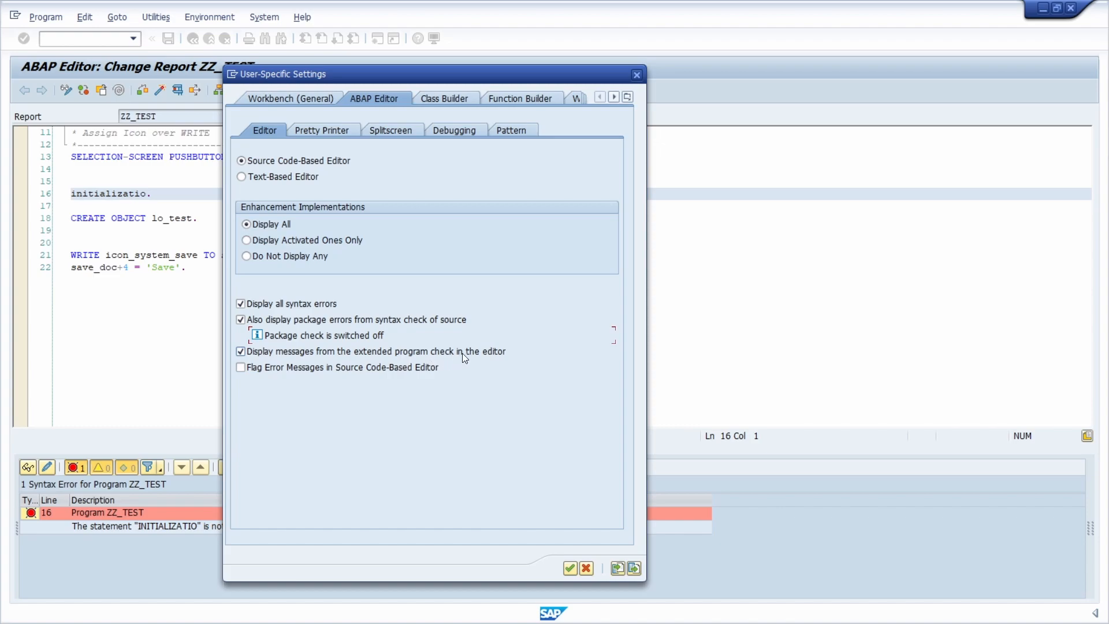
# - Read the help for the option to display messages from the extended program check in the editor
pyautogui.click(447, 351)
pyautogui.press('F1')
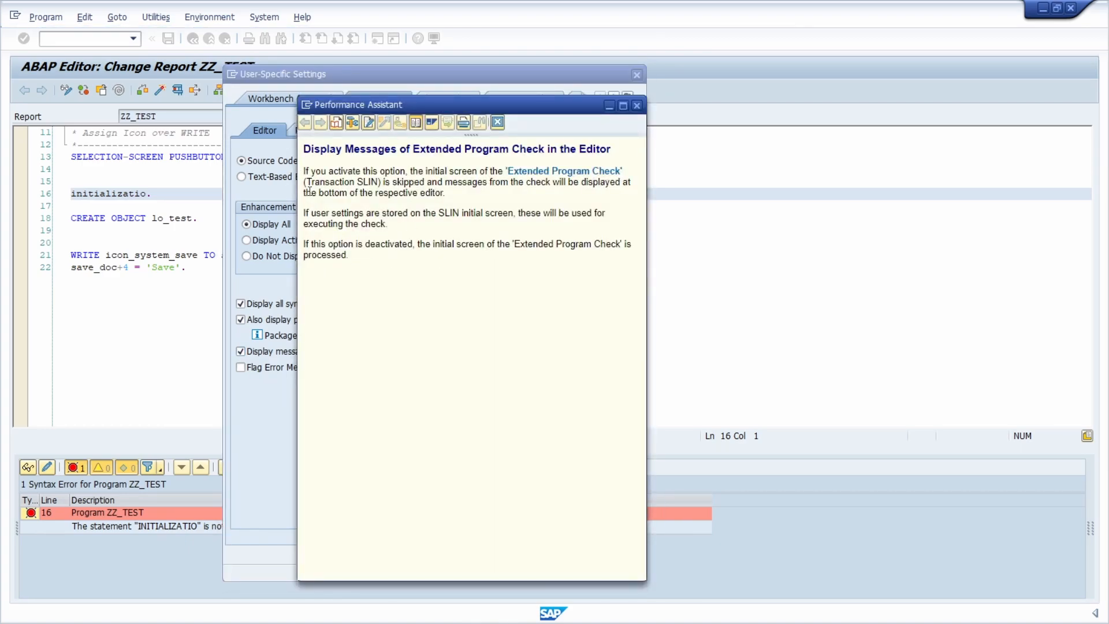
pyautogui.click(307, 105)
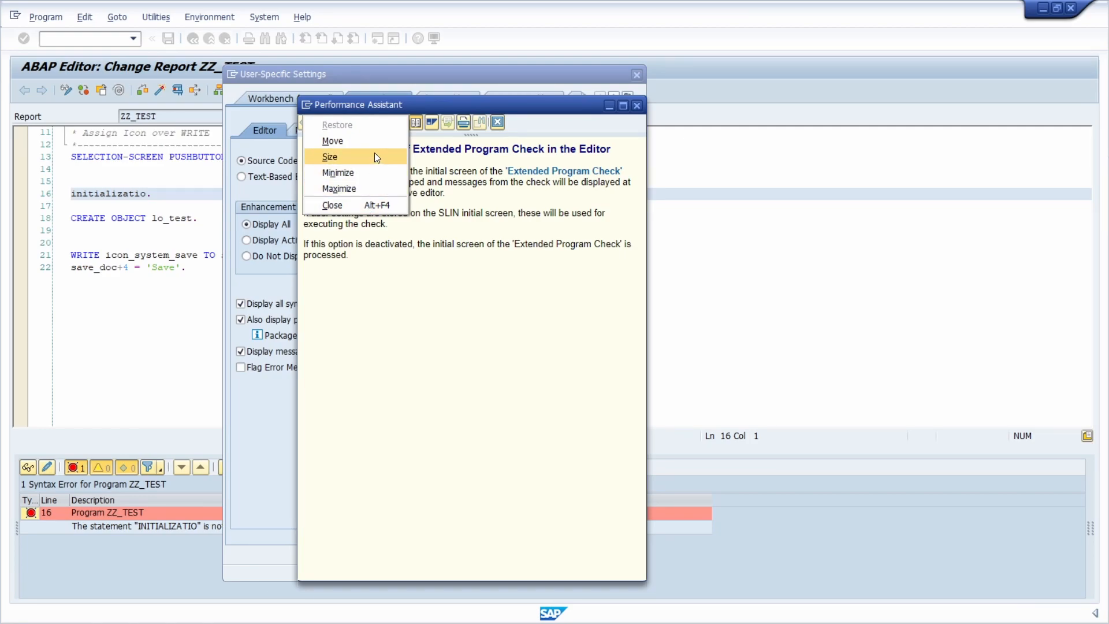
pyautogui.click(478, 261)
# - Open transaction SLIN in a new window to view the available extended program checks for ZZ_TEST
pyautogui.click(229, 71)
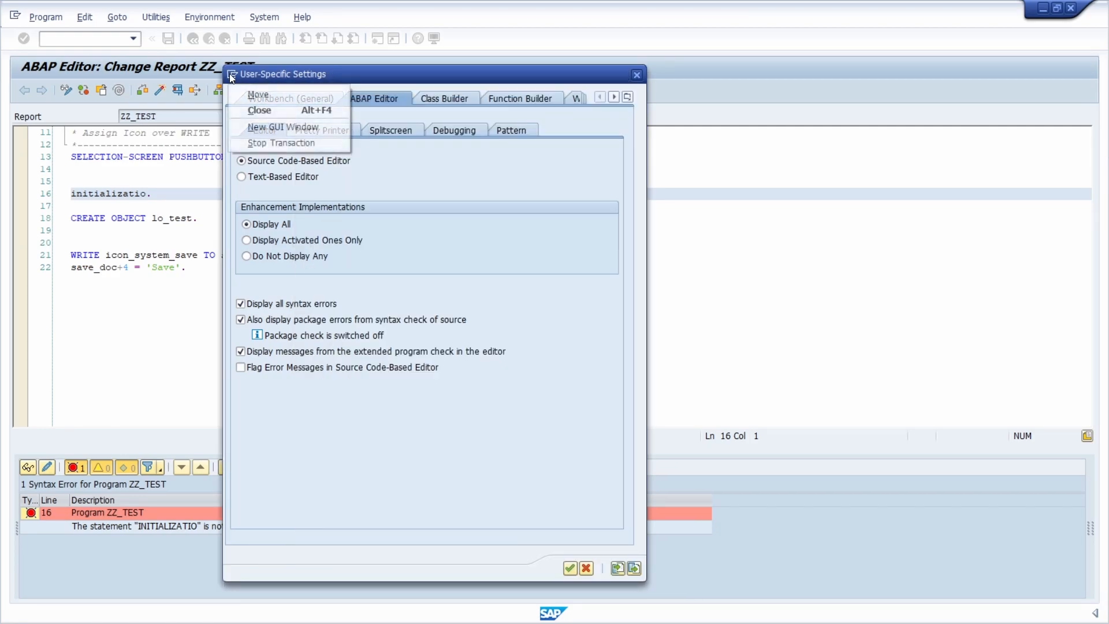
pyautogui.click(259, 130)
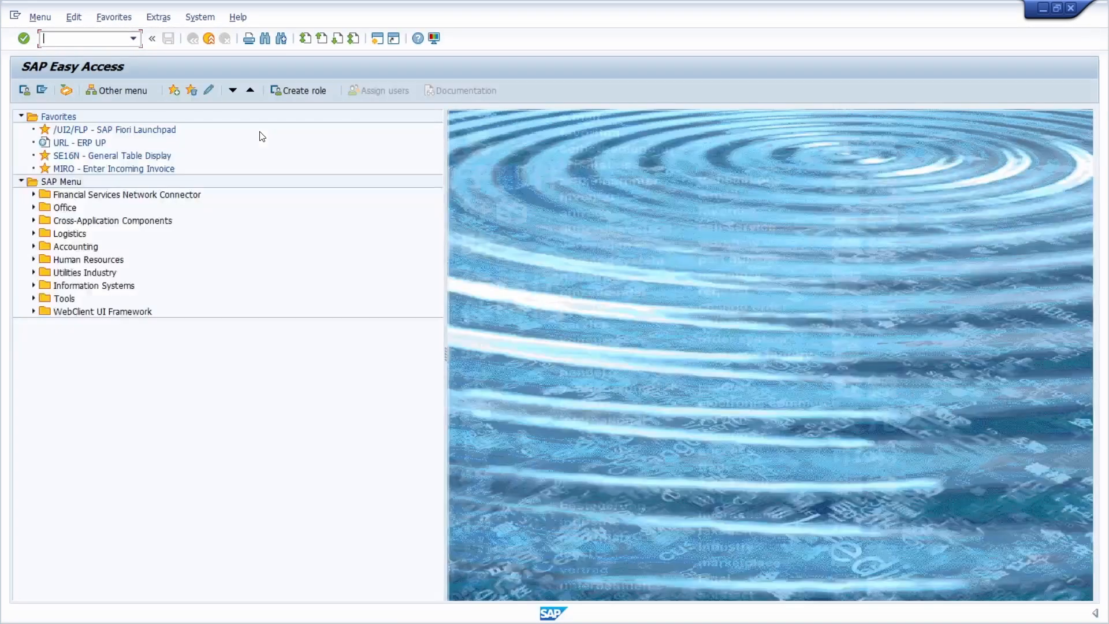
pyautogui.write('slin')
pyautogui.press('Return')
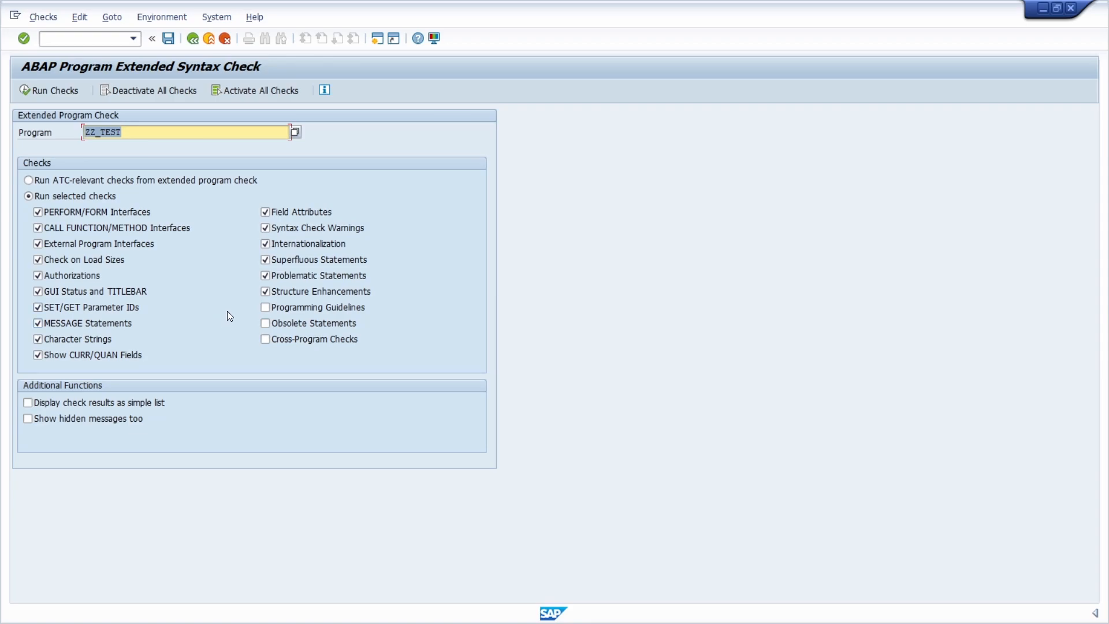
# - Return to the editor settings, reread the extended program check help, and close it
pyautogui.click(1043, 13)
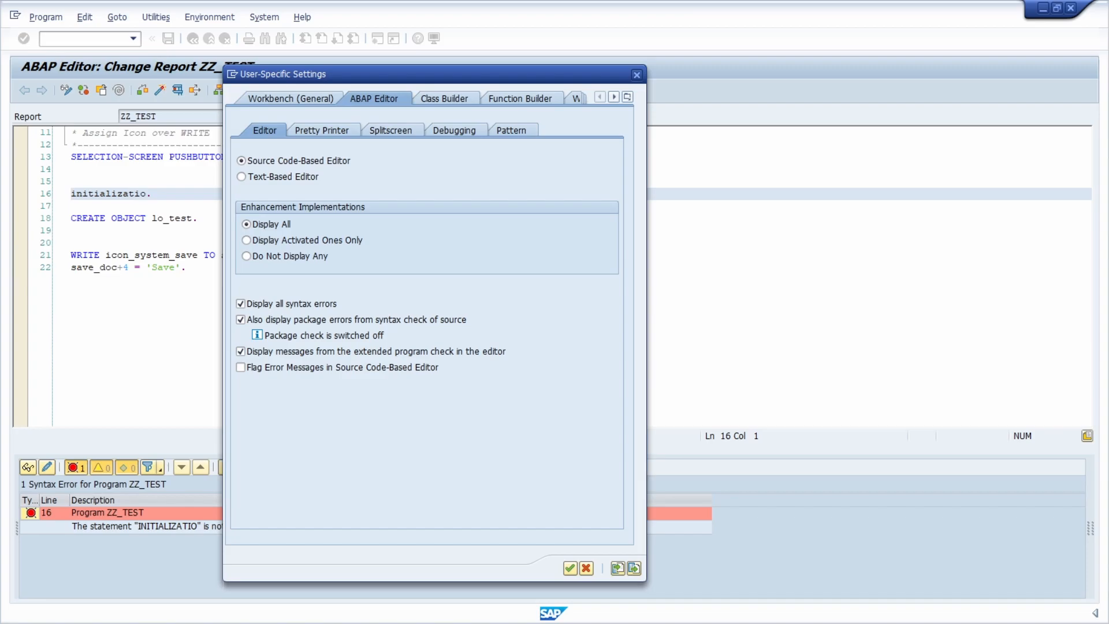
pyautogui.press('F1')
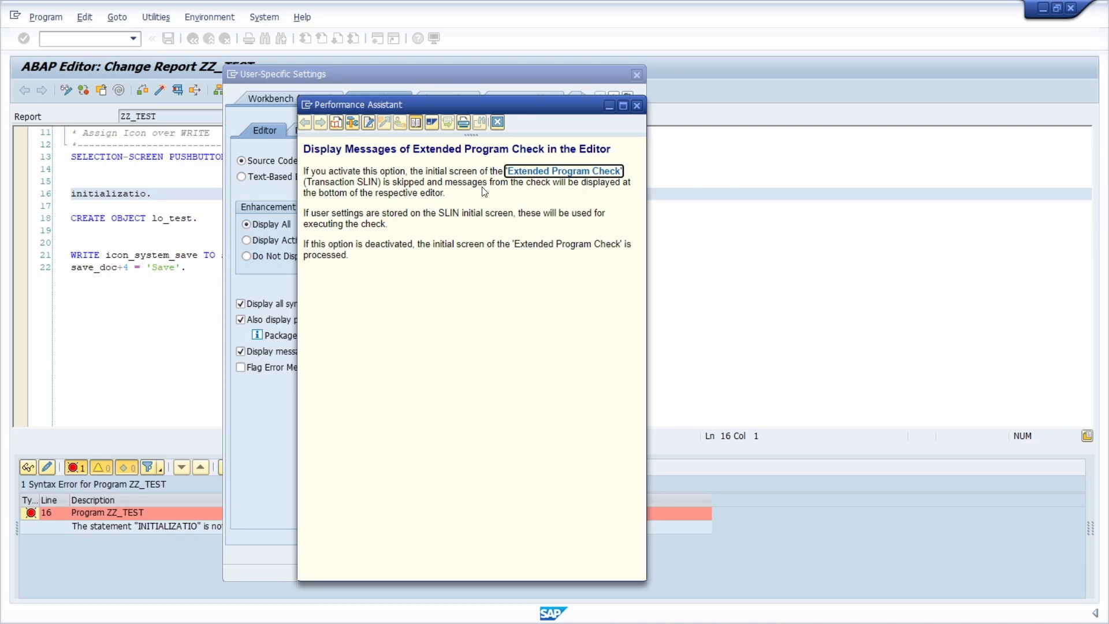
pyautogui.click(637, 105)
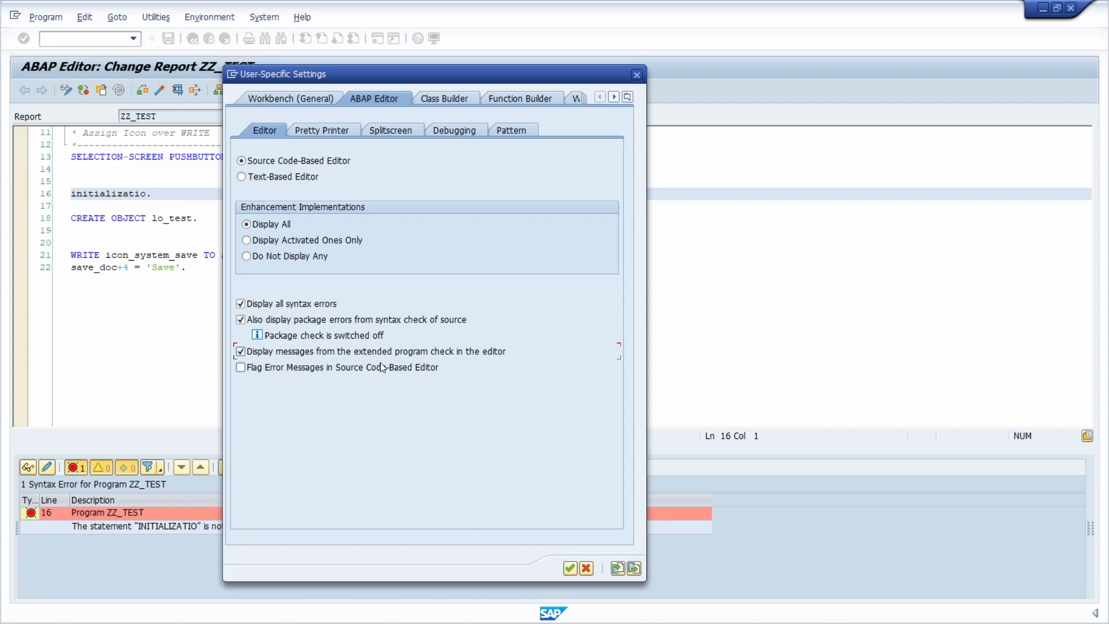
# - Enable flagging of error messages in the source code-based editor and apply the user-specific settings
pyautogui.click(325, 370)
pyautogui.click(570, 568)
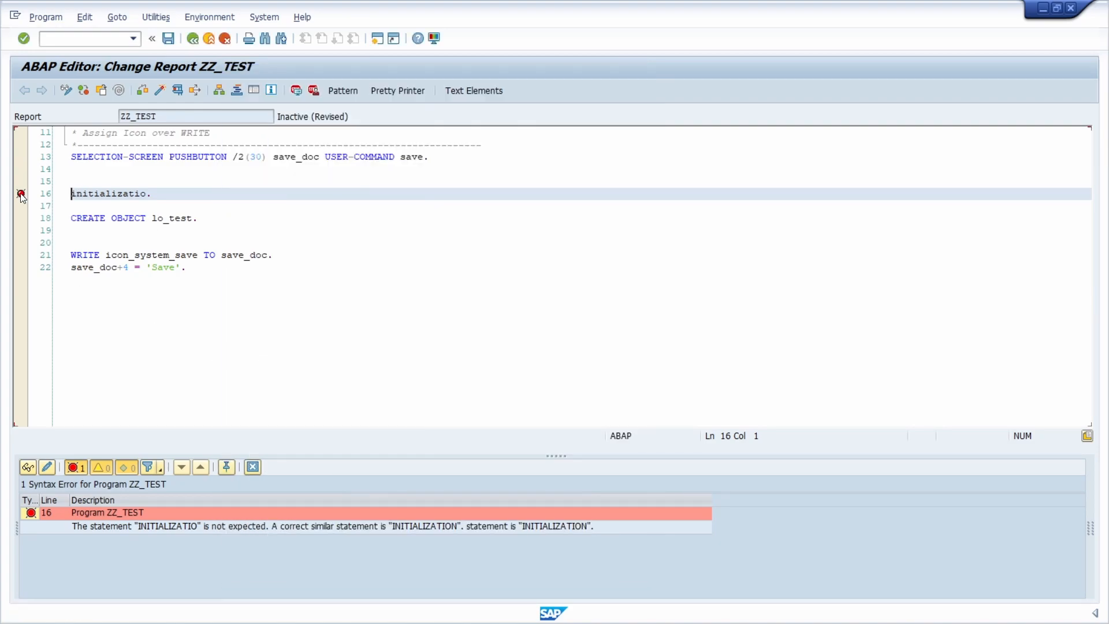
# - Highlight the flagged "initializatio." statement on line 16 and place the cursor at its end
pyautogui.press('End')
pyautogui.hotkey('shift', 'Down')
pyautogui.hotkey('shift', 'Down')
pyautogui.hotkey('shift', 'Down')
pyautogui.hotkey('shift', 'Down')
pyautogui.hotkey('shift', 'Up')
pyautogui.hotkey('shift', 'Up')
pyautogui.hotkey('shift', 'Up')
pyautogui.hotkey('shift', 'Up')
pyautogui.hotkey('shift', 'Home')
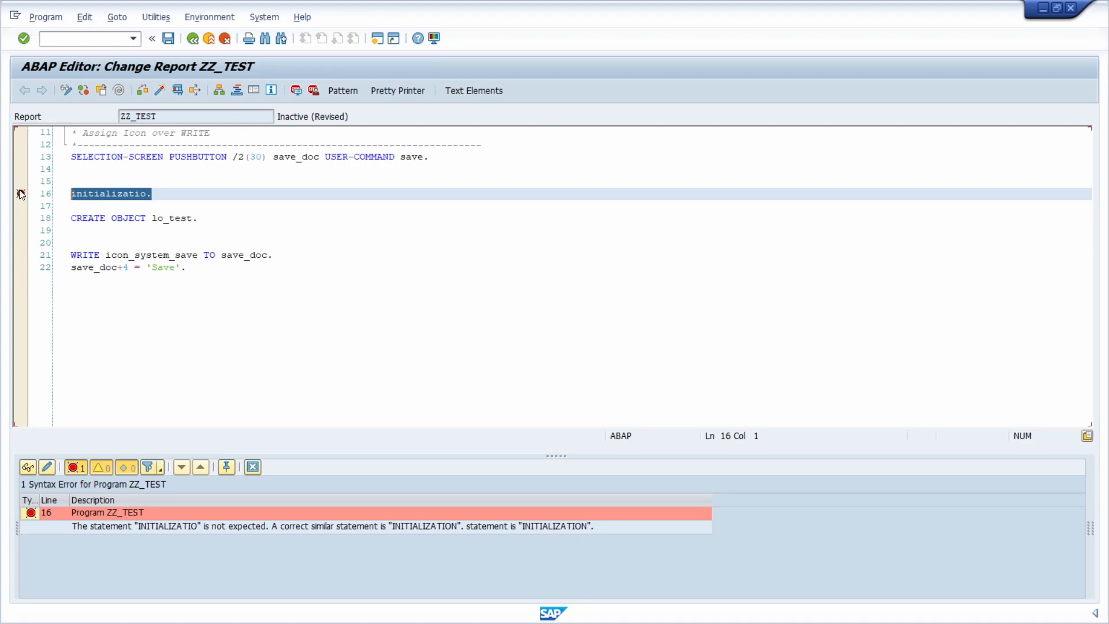
pyautogui.click(154, 195)
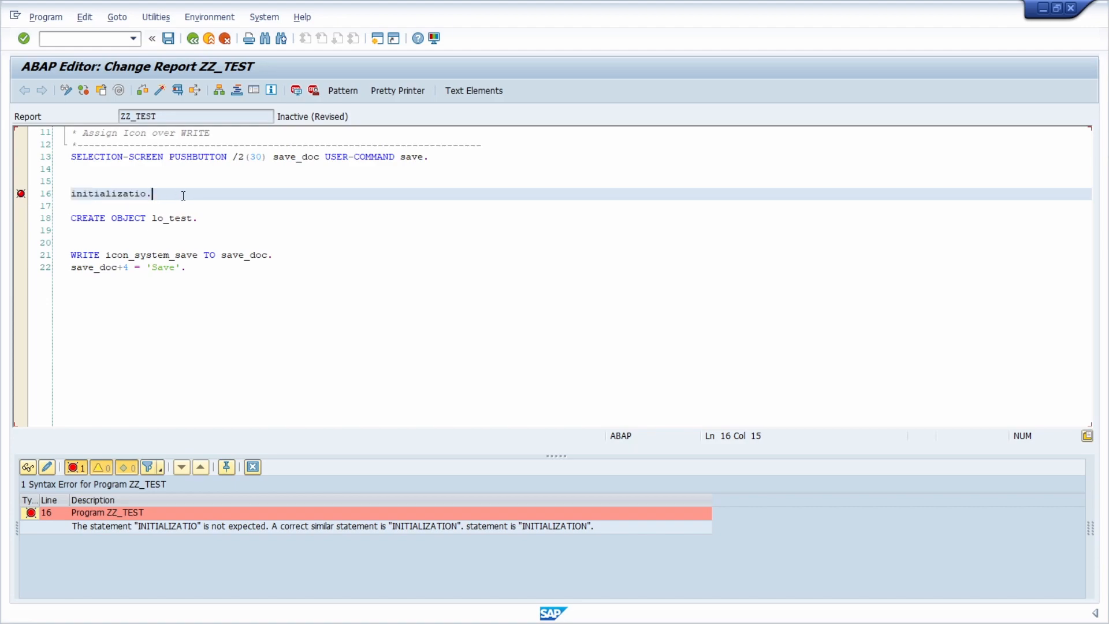
# - Jump from the syntax error message to its flagged statement and place the cursor on the empty line above
pyautogui.doubleClick(63, 514)
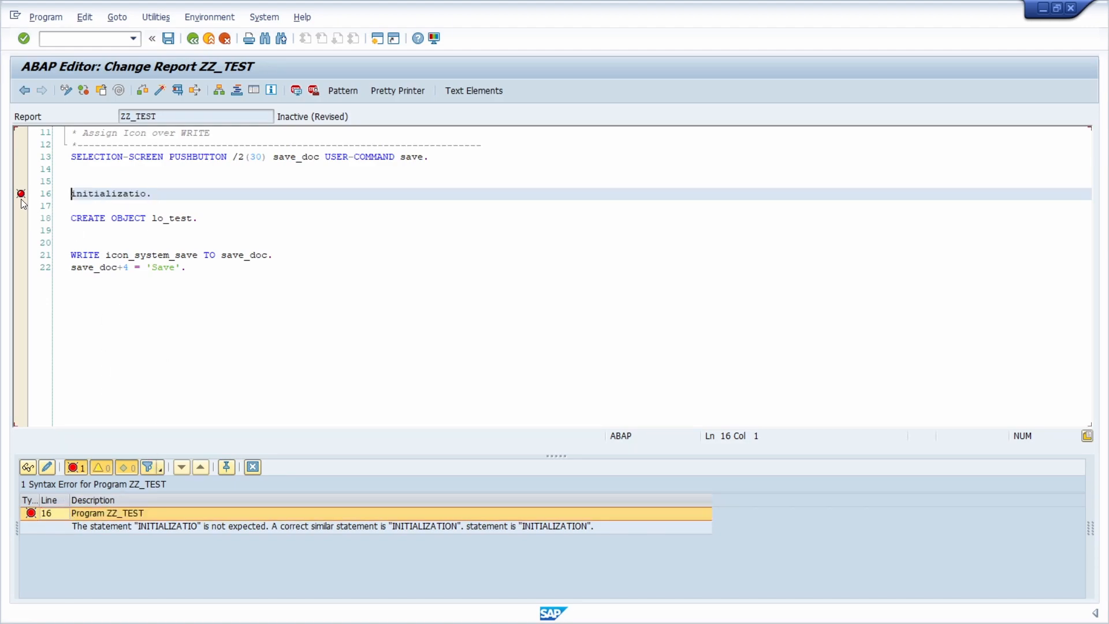
pyautogui.click(166, 186)
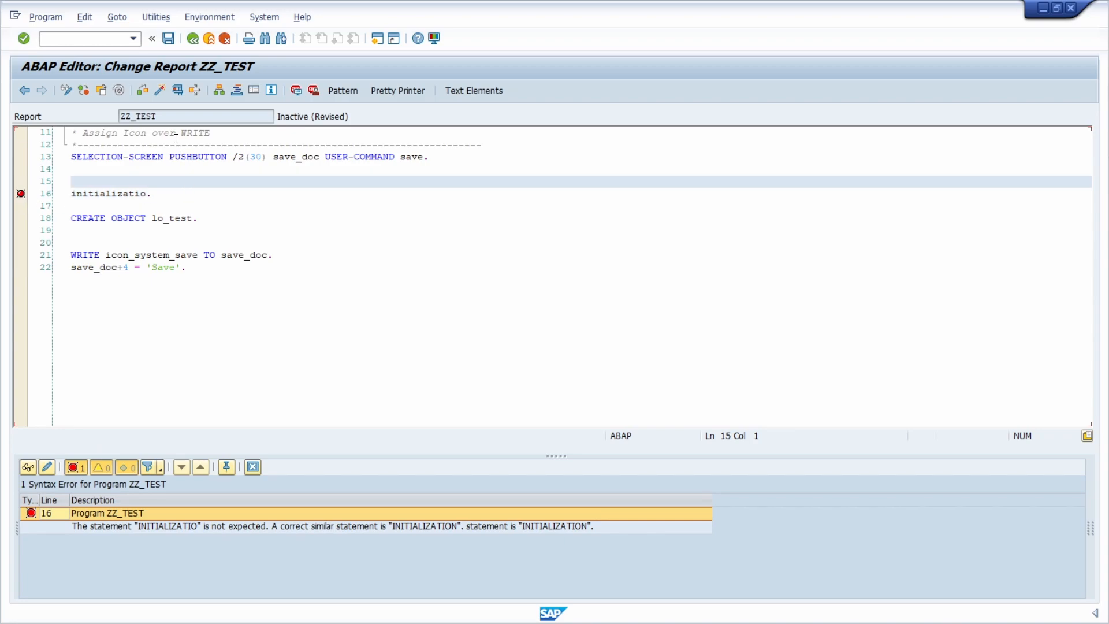
# - Open the user-specific settings and review the ABAP Editor's Pretty Printer and Splitscreen options
pyautogui.click(156, 16)
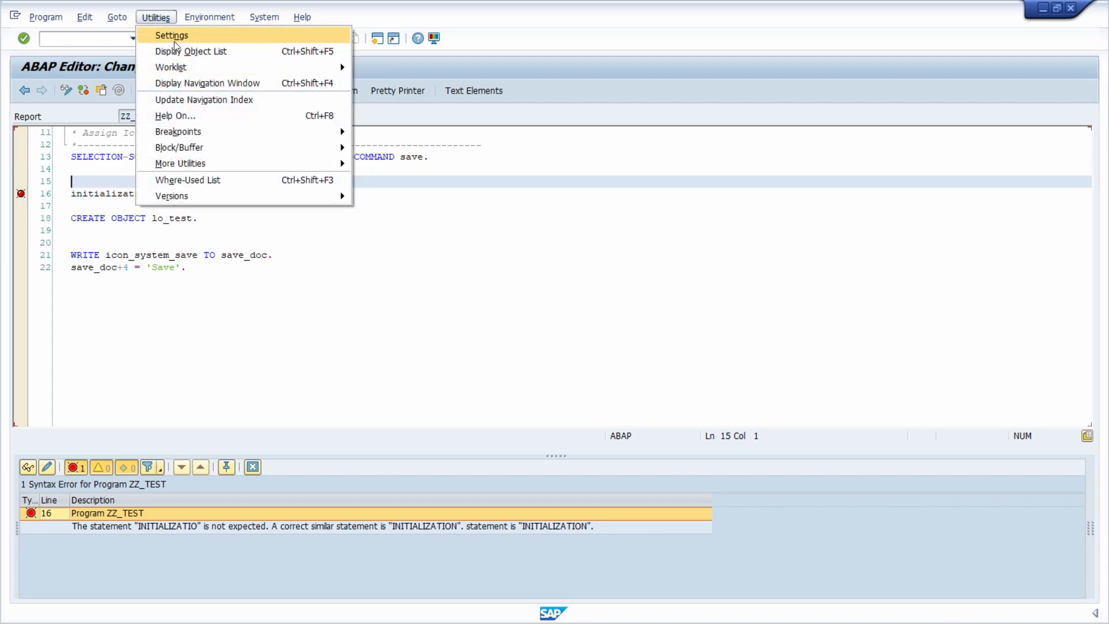
pyautogui.click(173, 36)
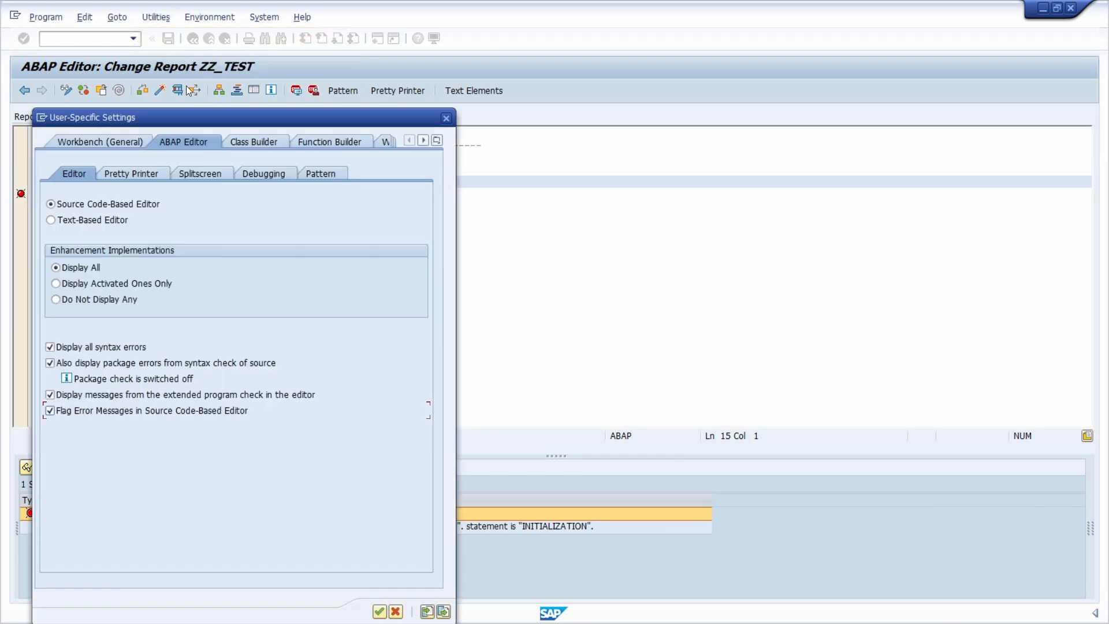
pyautogui.click(130, 175)
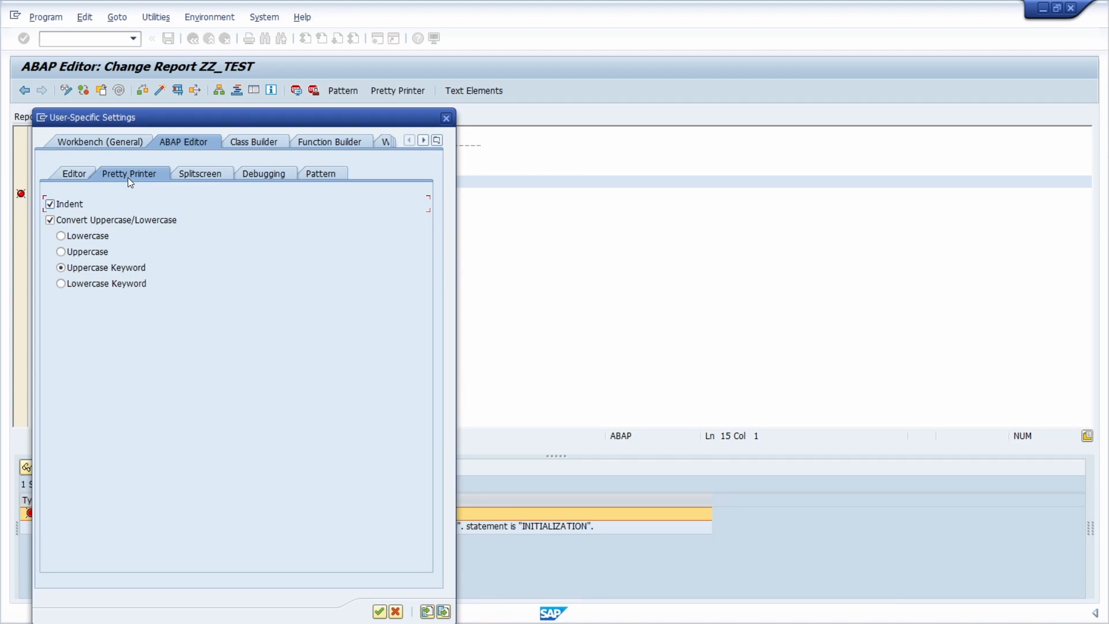
pyautogui.moveTo(327, 116); pyautogui.dragTo(424, 109)
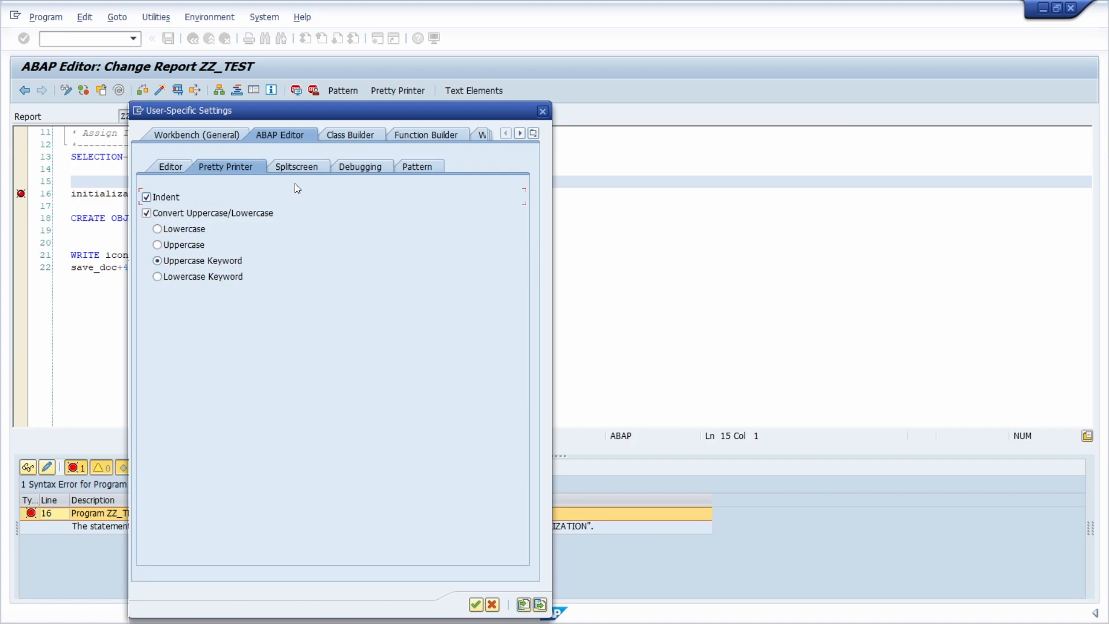
pyautogui.click(294, 169)
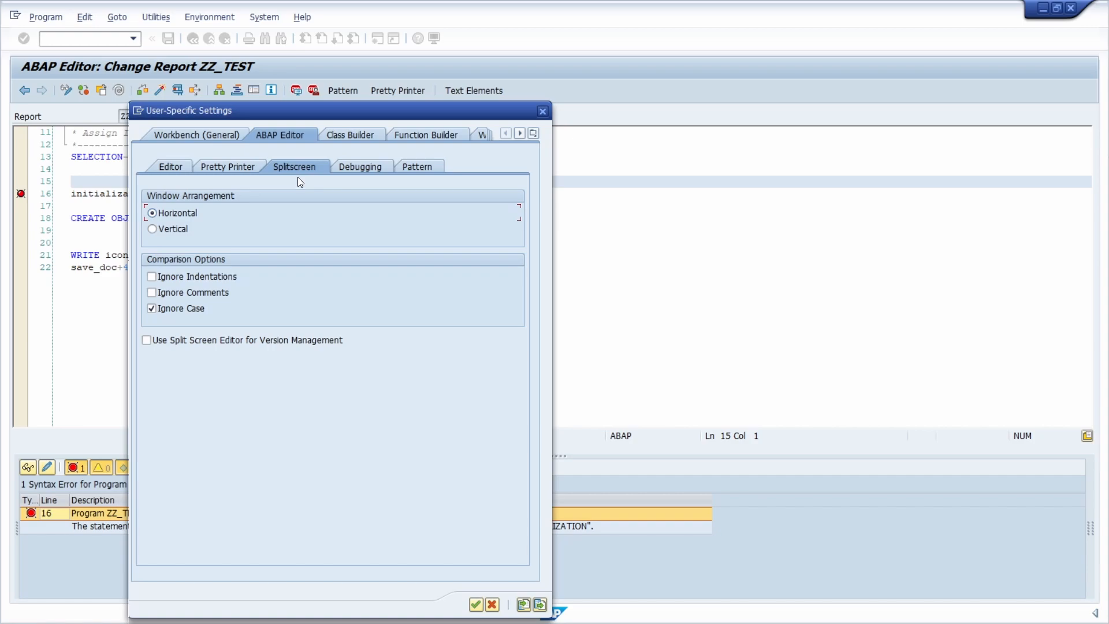
# - Open transaction SE39 in a new GUI window and display ZZ_TEST on both sides of the comparison
pyautogui.click(137, 112)
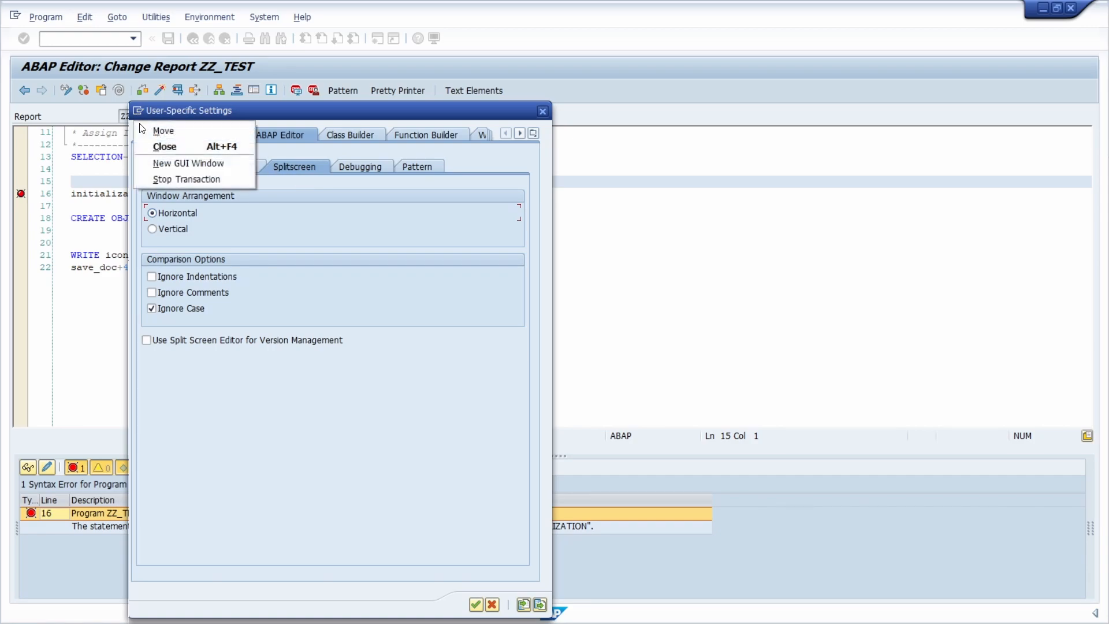
pyautogui.click(181, 163)
pyautogui.write('se39')
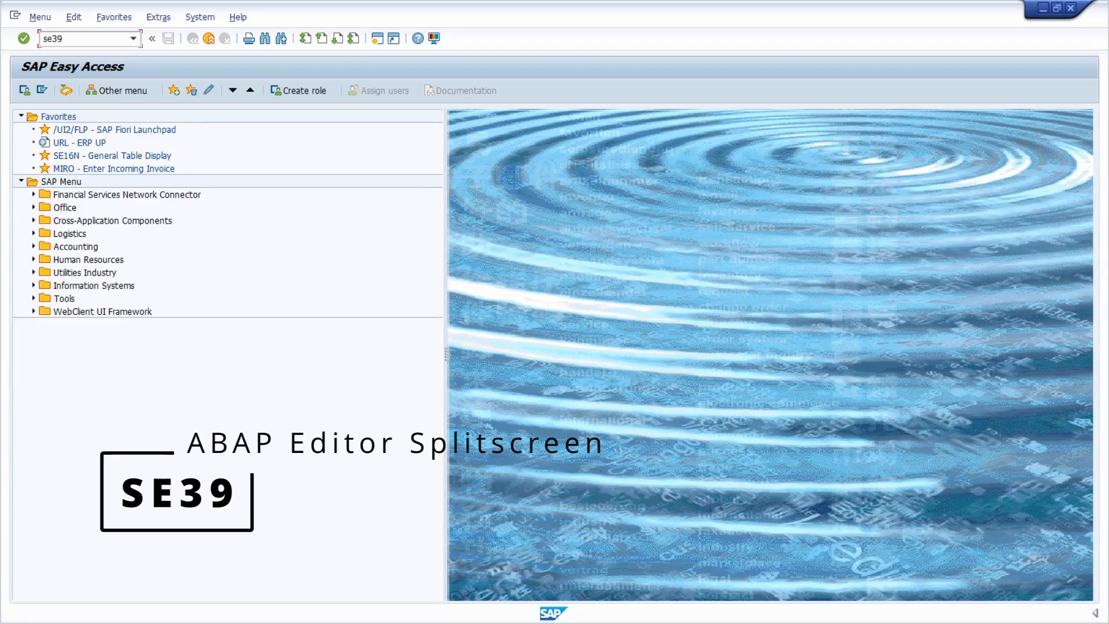
pyautogui.press('Return')
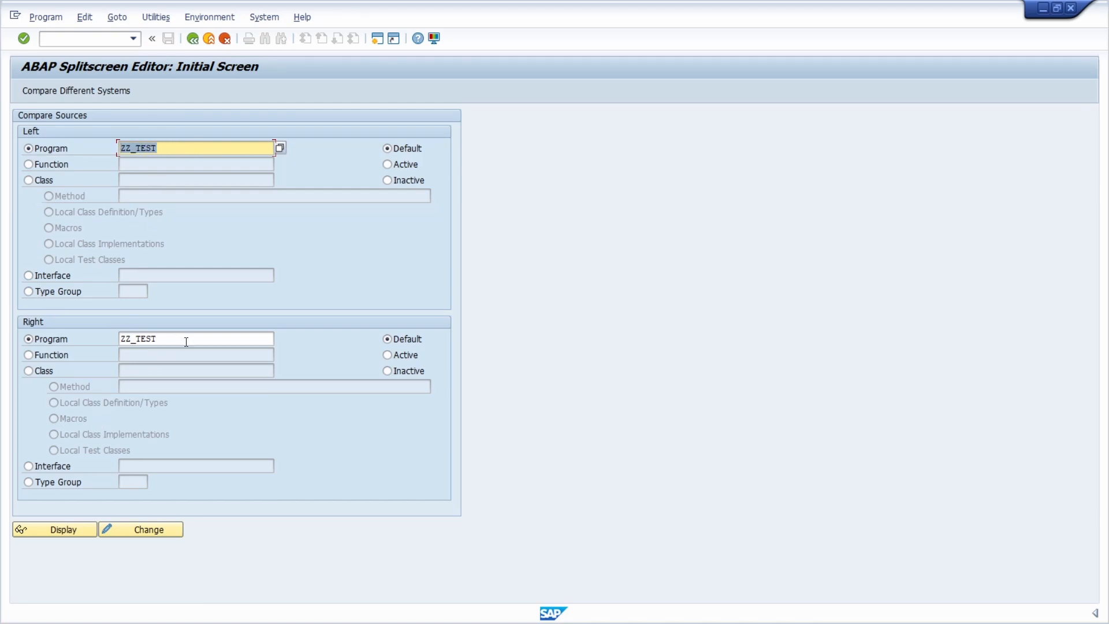
pyautogui.click(57, 533)
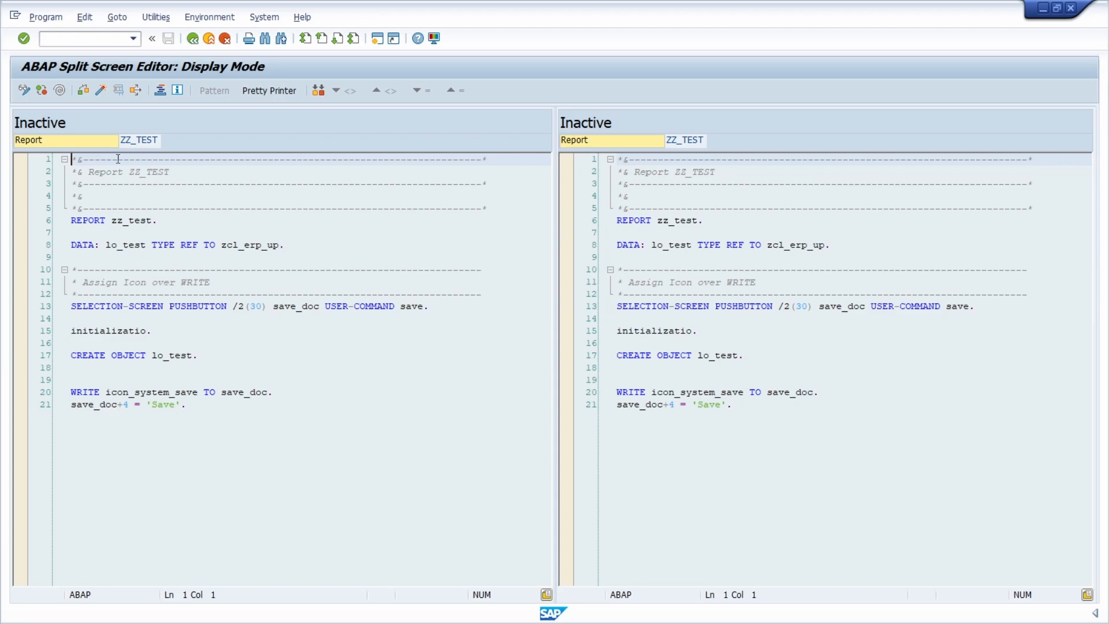
# - Switch the original ZZ_TEST editor to display mode without saving, and put the split-screen editor in change mode
pyautogui.click(23, 91)
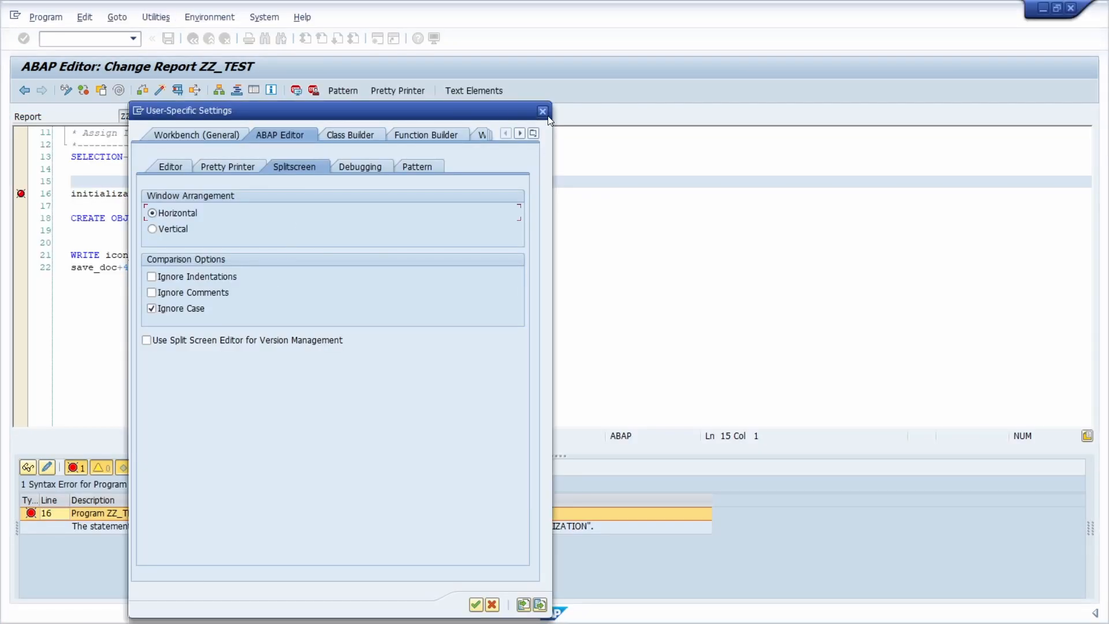
pyautogui.click(543, 111)
pyautogui.click(66, 90)
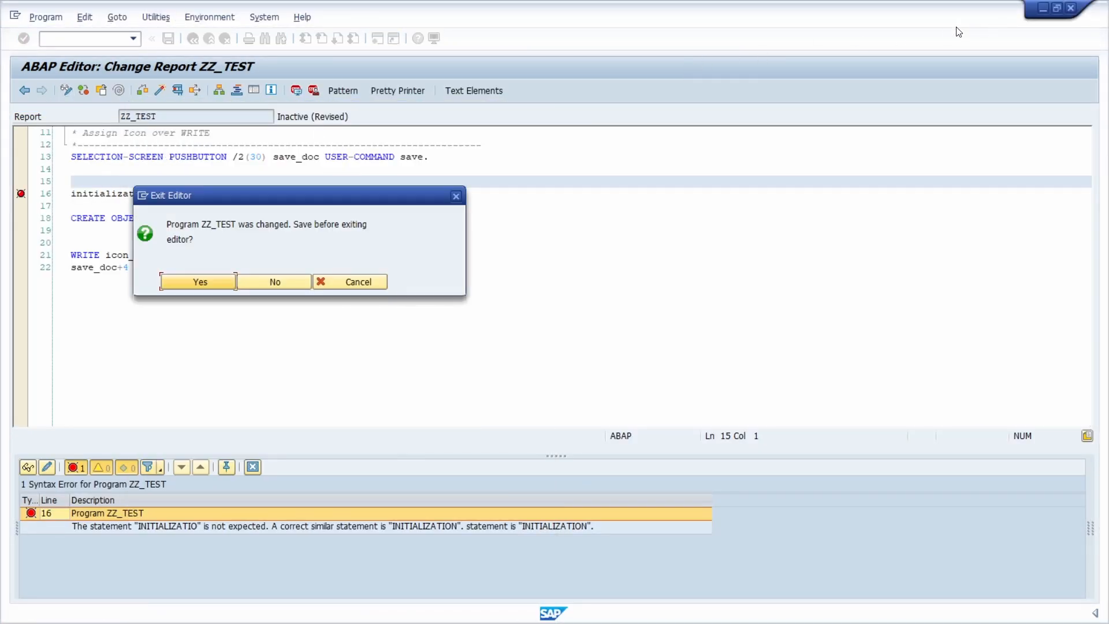
pyautogui.click(283, 284)
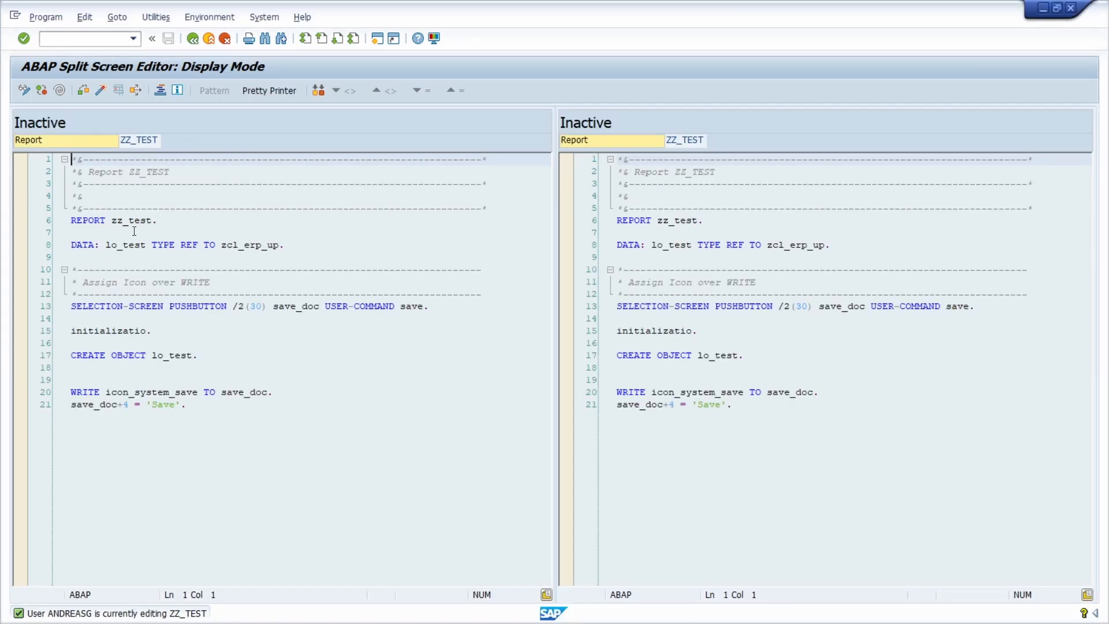
pyautogui.click(24, 90)
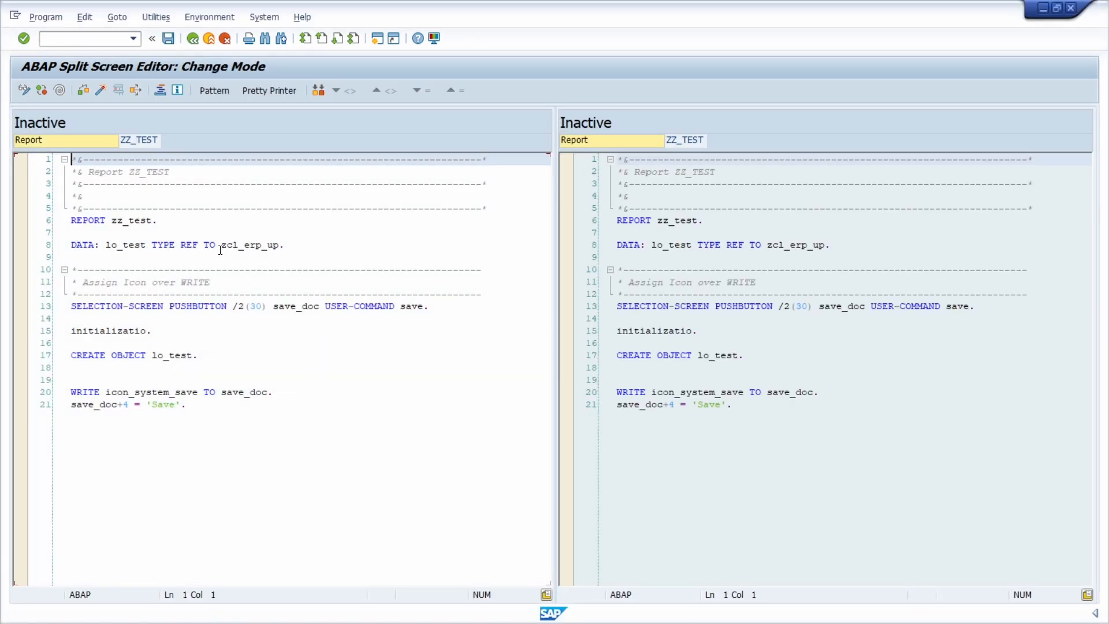
# - Set the split-screen window arrangement to Vertical in the user-specific settings and apply it
pyautogui.click(181, 231)
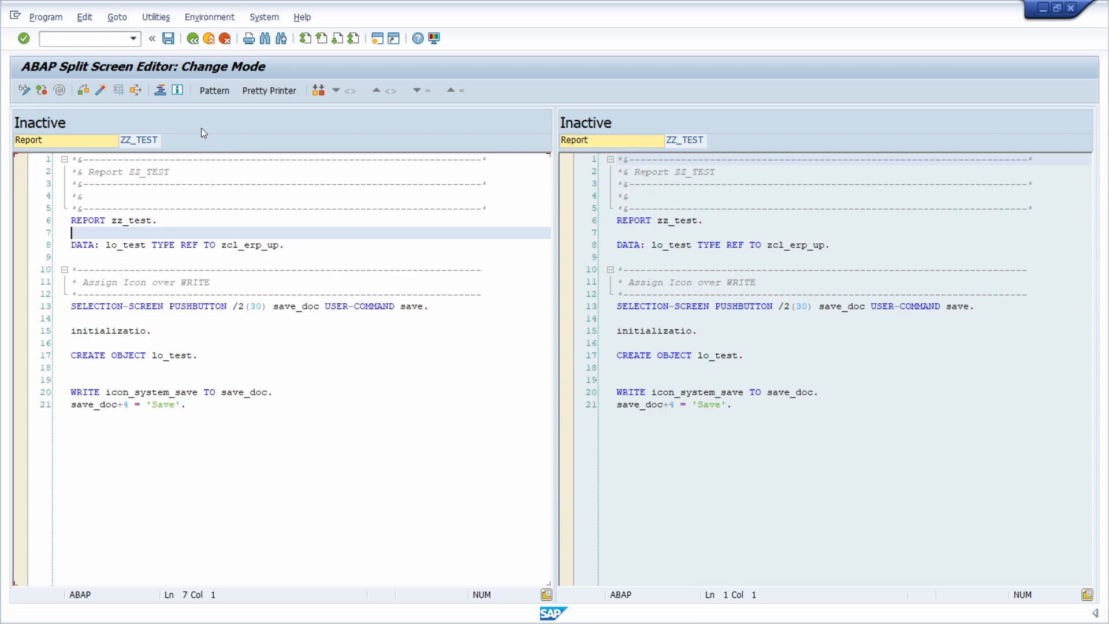
pyautogui.click(156, 18)
pyautogui.click(169, 37)
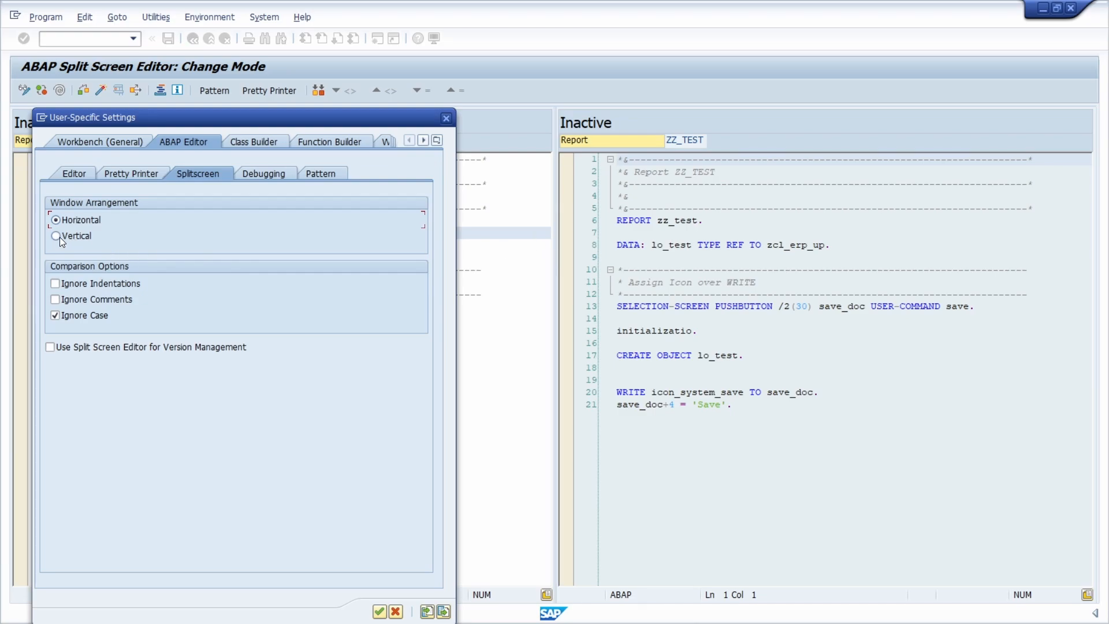
pyautogui.click(379, 611)
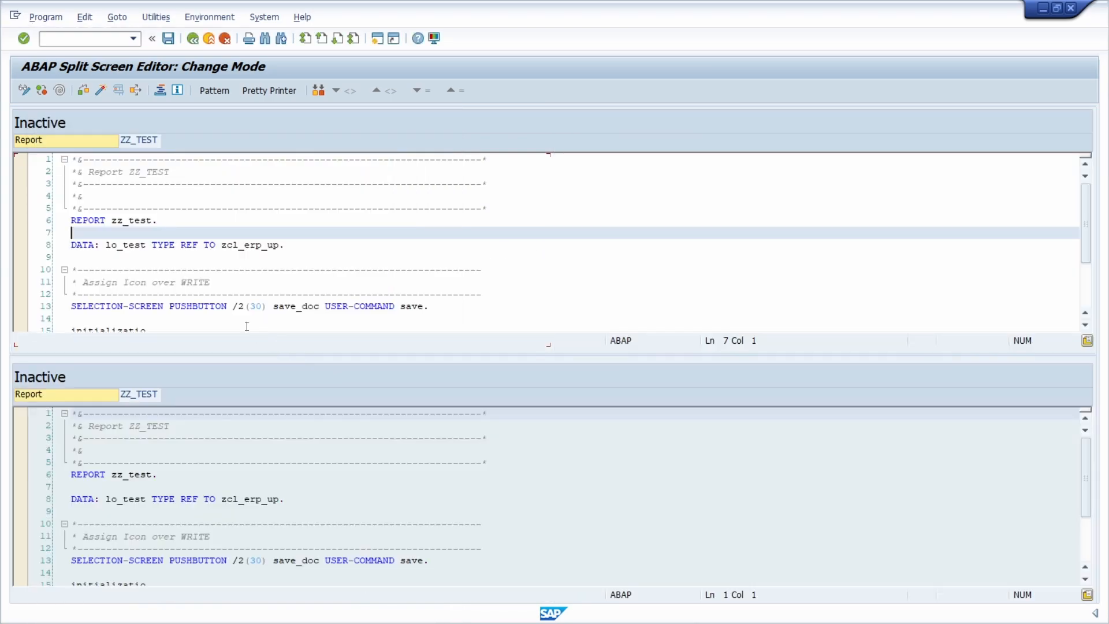
# - Set the split-screen window arrangement back to Horizontal and place the cursor at the end of line 8
pyautogui.click(156, 17)
pyautogui.click(168, 36)
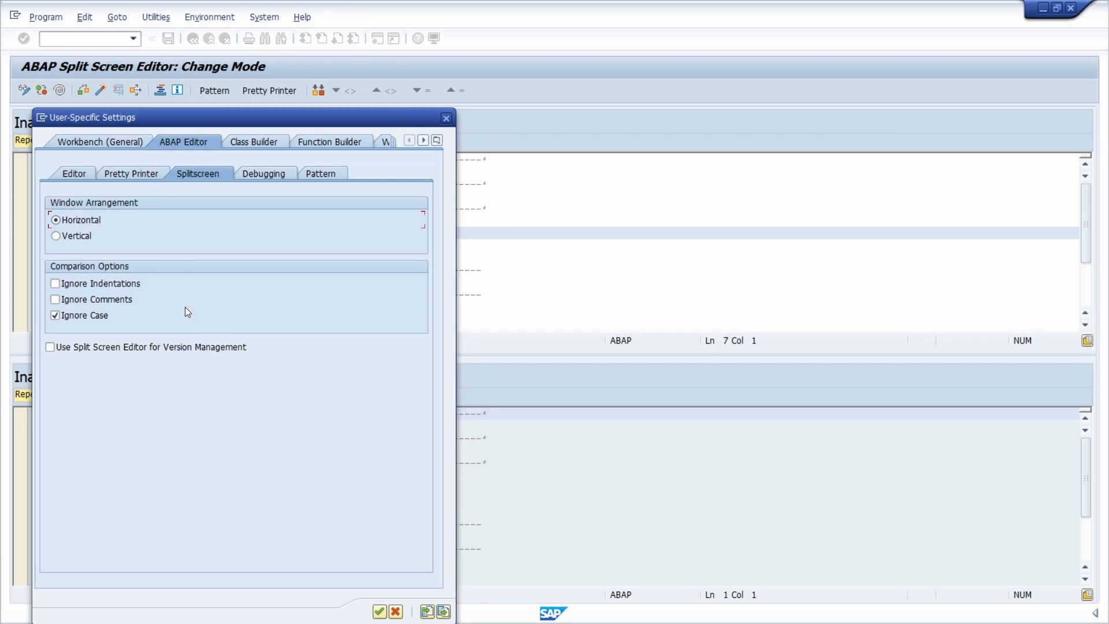
pyautogui.click(379, 611)
pyautogui.click(283, 245)
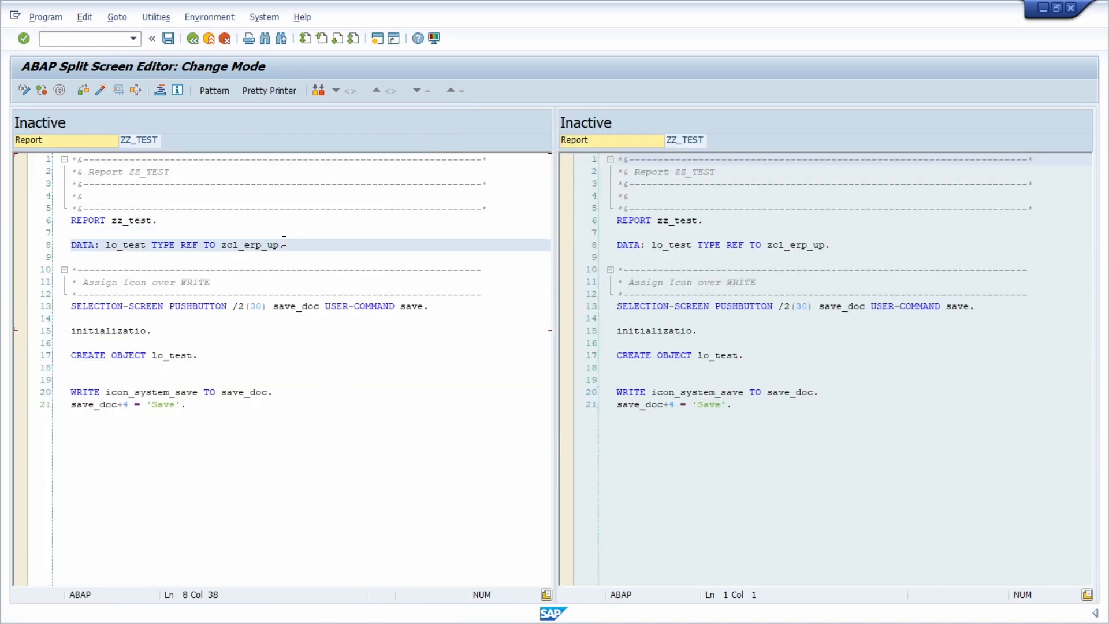
# - Return to the SE39 initial screen, view the RFC destination option for comparing different systems, and close the window
pyautogui.press('F3')
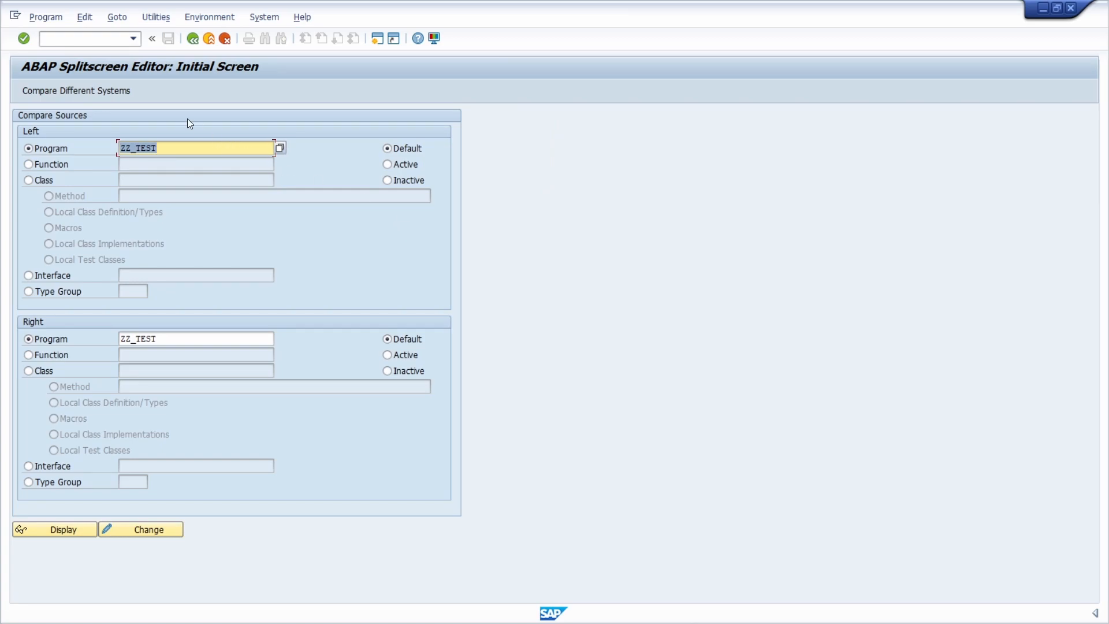
pyautogui.click(107, 89)
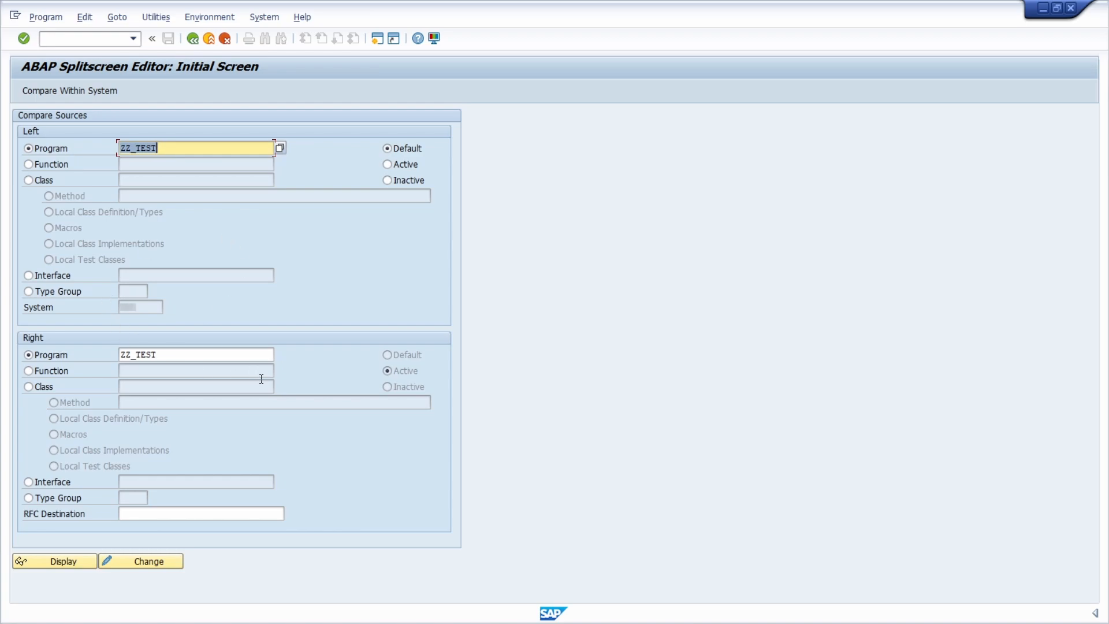
pyautogui.click(217, 510)
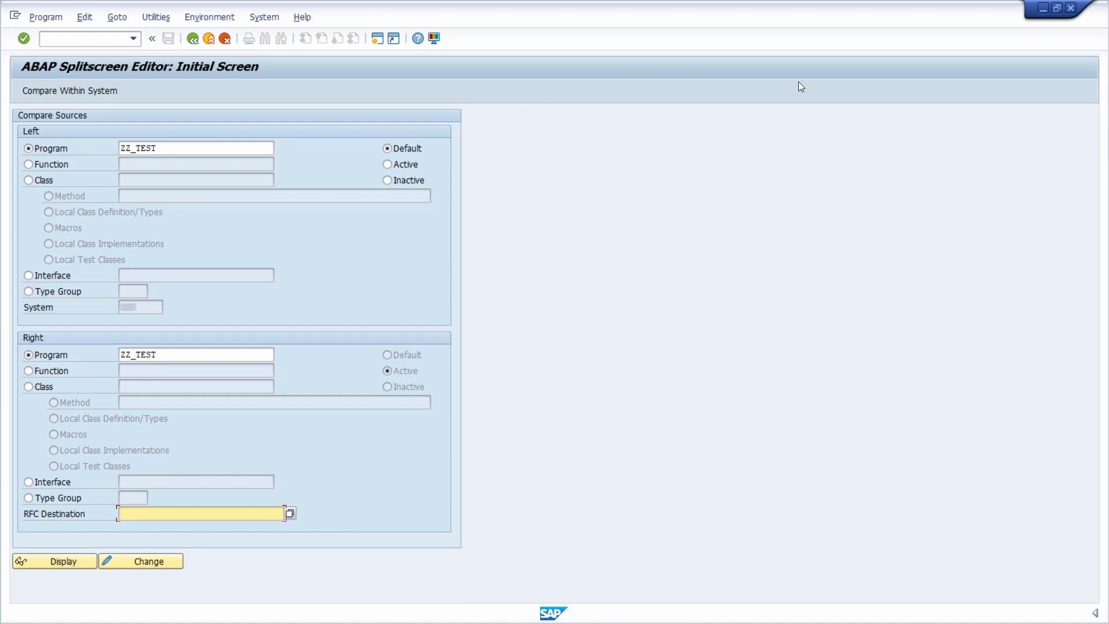
pyautogui.click(1070, 8)
# - Reopen the user-specific settings from the ZZ_TEST editor and review the Splitscreen comparison options
pyautogui.click(233, 246)
pyautogui.click(154, 17)
pyautogui.click(167, 32)
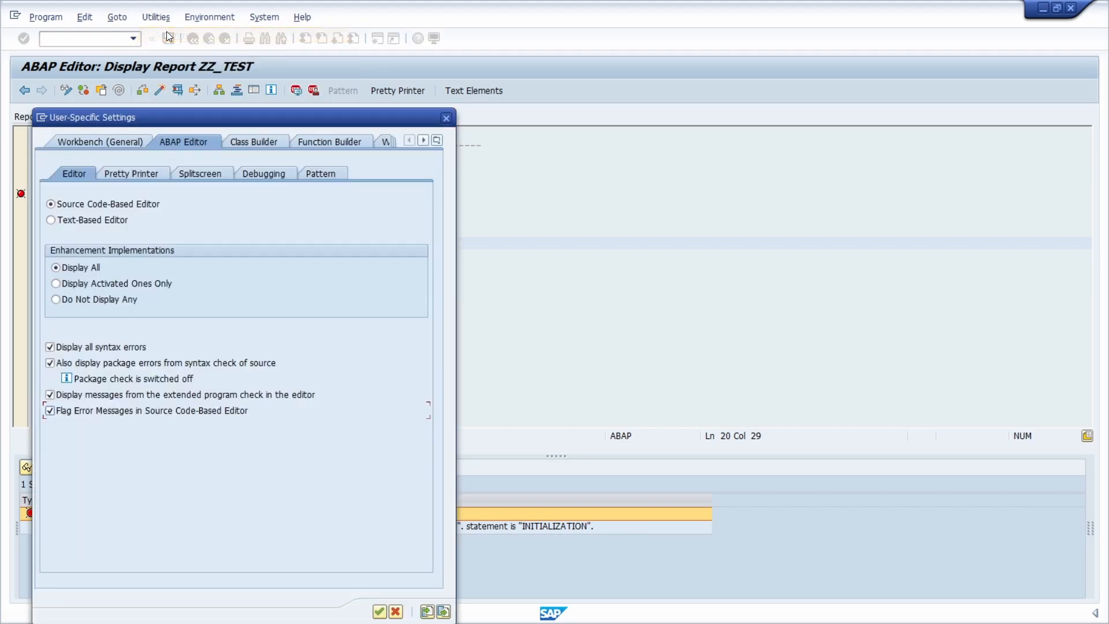
pyautogui.click(207, 175)
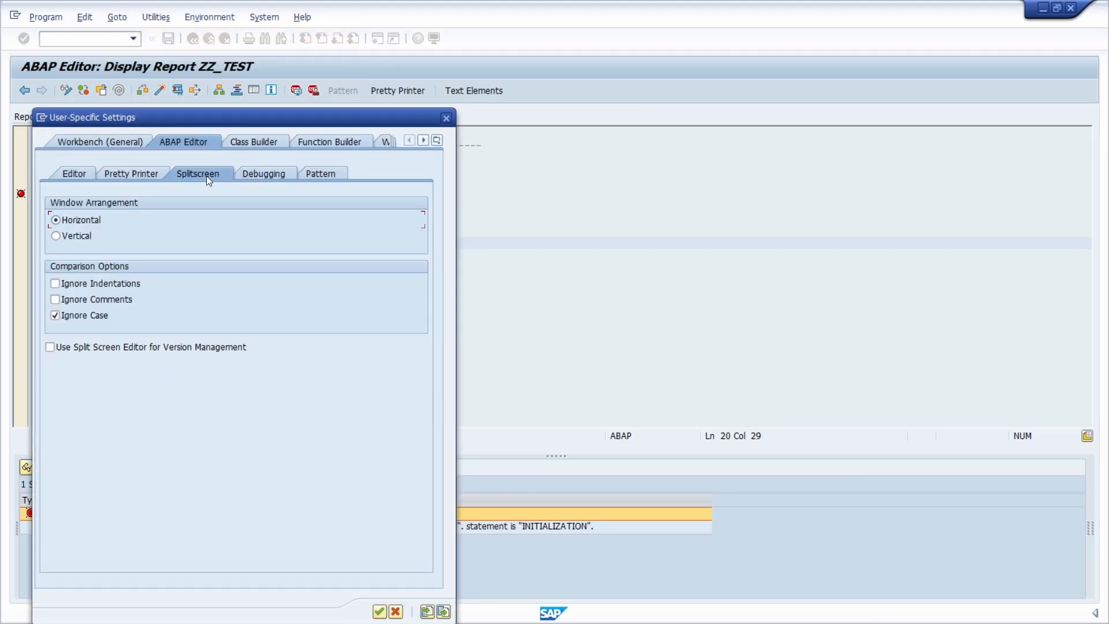
# - Set the user for debugging external requests to SAP_WFRT in the Debugging settings
pyautogui.click(254, 175)
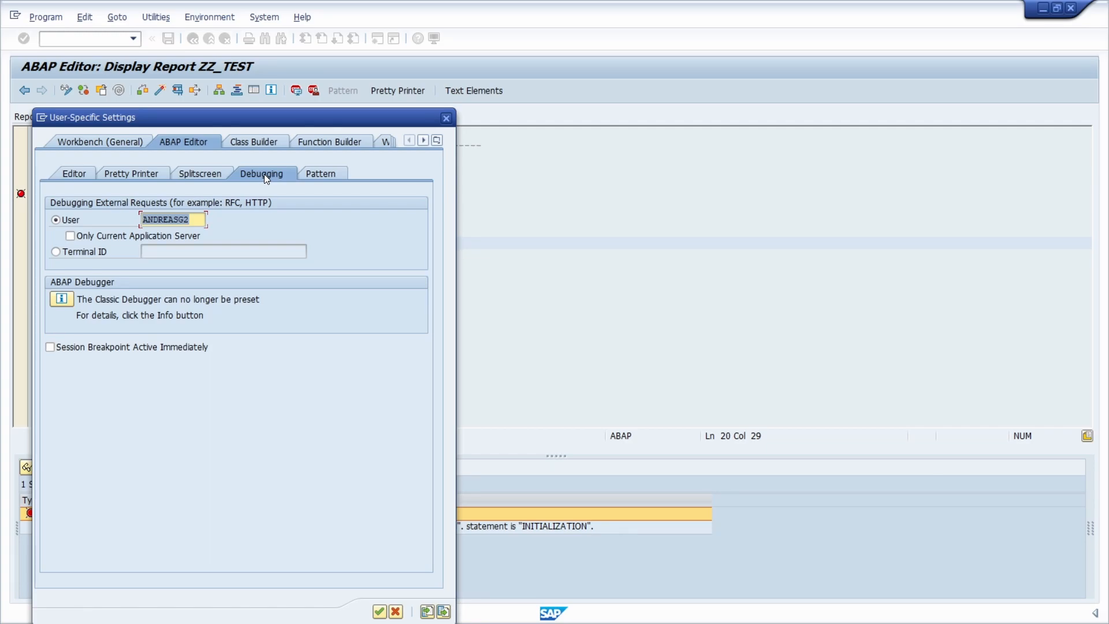
pyautogui.write('sap_')
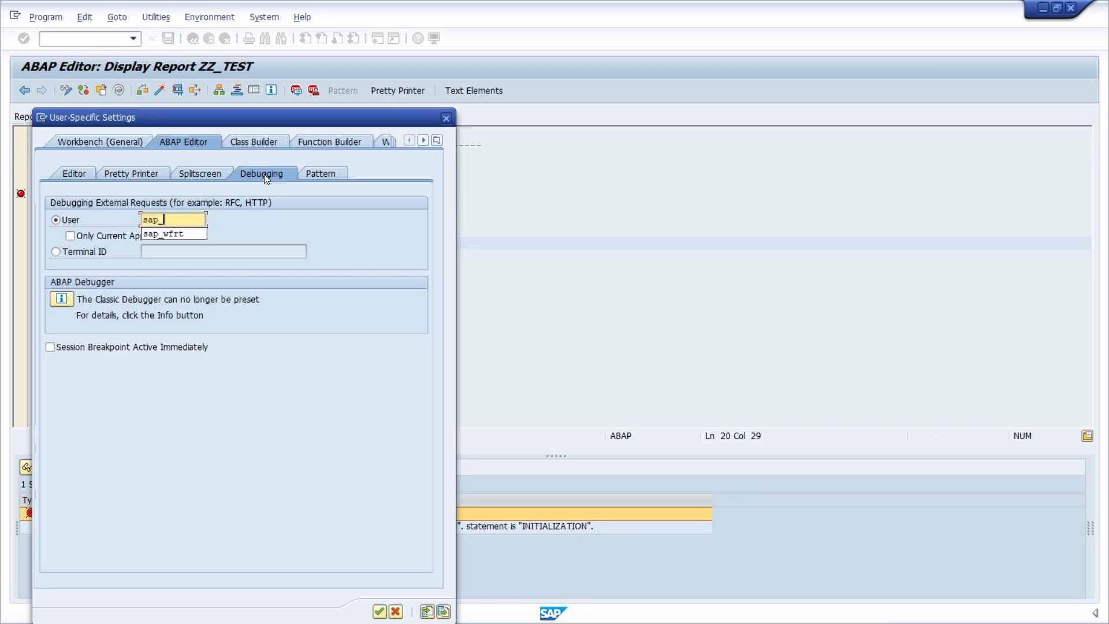
pyautogui.write('wfrt')
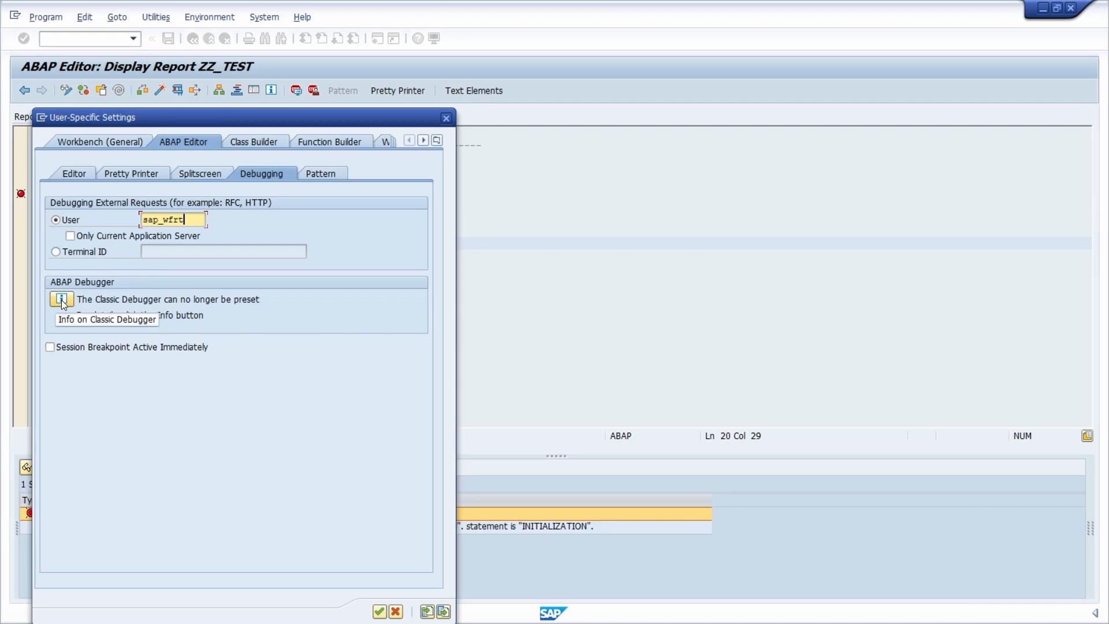
pyautogui.press('Return')
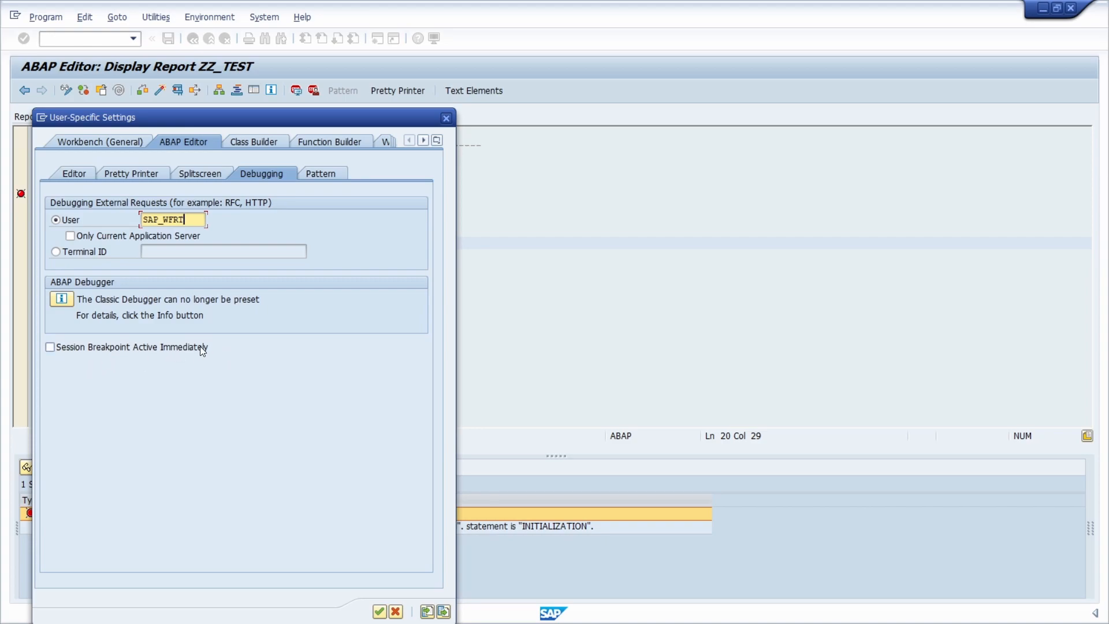
# - Turn off functional writing style for CALL METHOD in the Pattern settings, apply, and switch ZZ_TEST to change mode
pyautogui.click(317, 178)
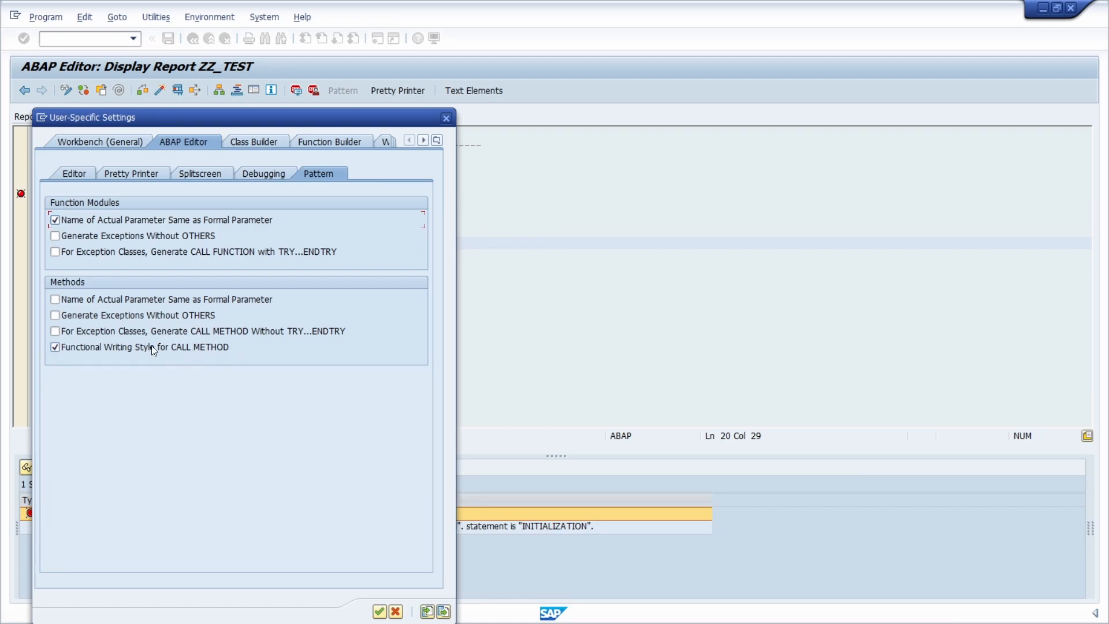
pyautogui.click(54, 346)
pyautogui.click(379, 611)
pyautogui.click(189, 304)
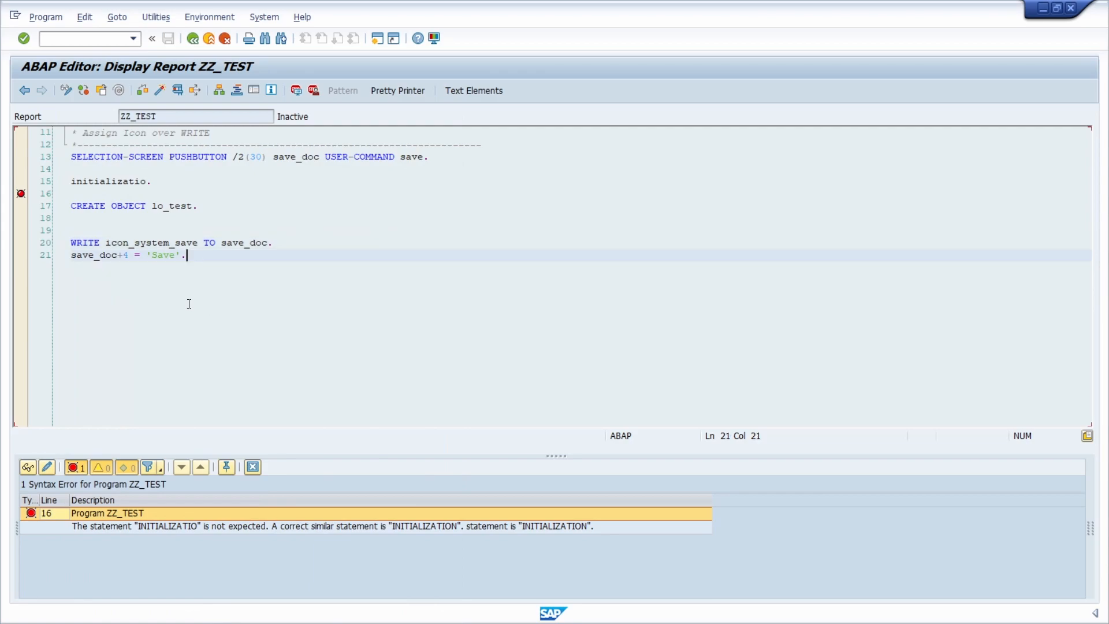
pyautogui.click(67, 90)
# - Follow lo_test to its declaration, view the methods of its class zcl_erp_up, and return to the report
pyautogui.click(169, 206)
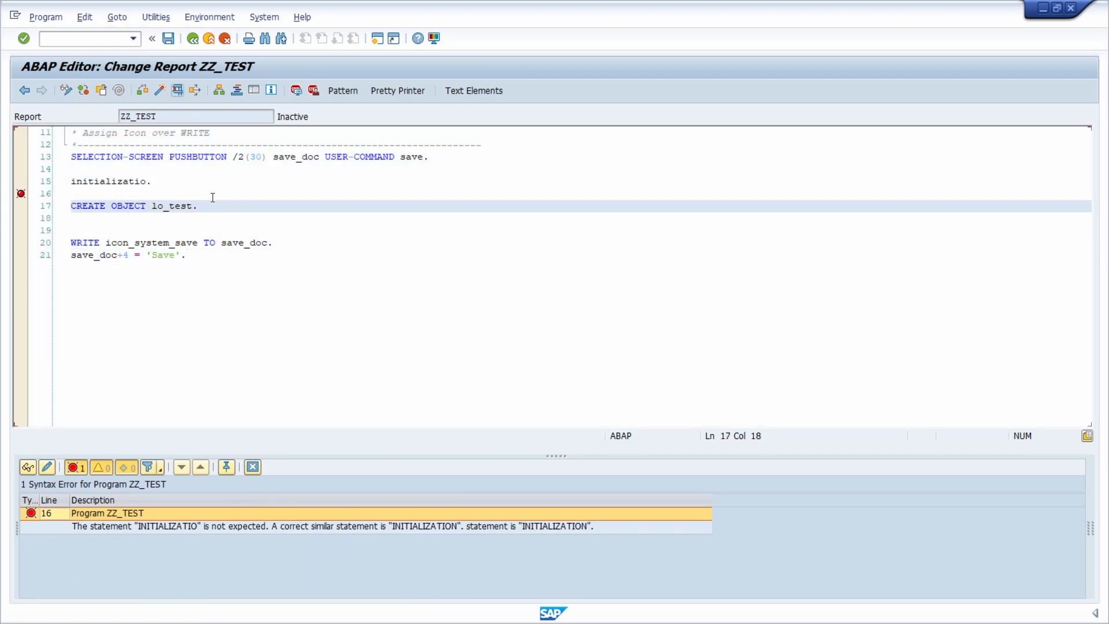
pyautogui.doubleClick(171, 206)
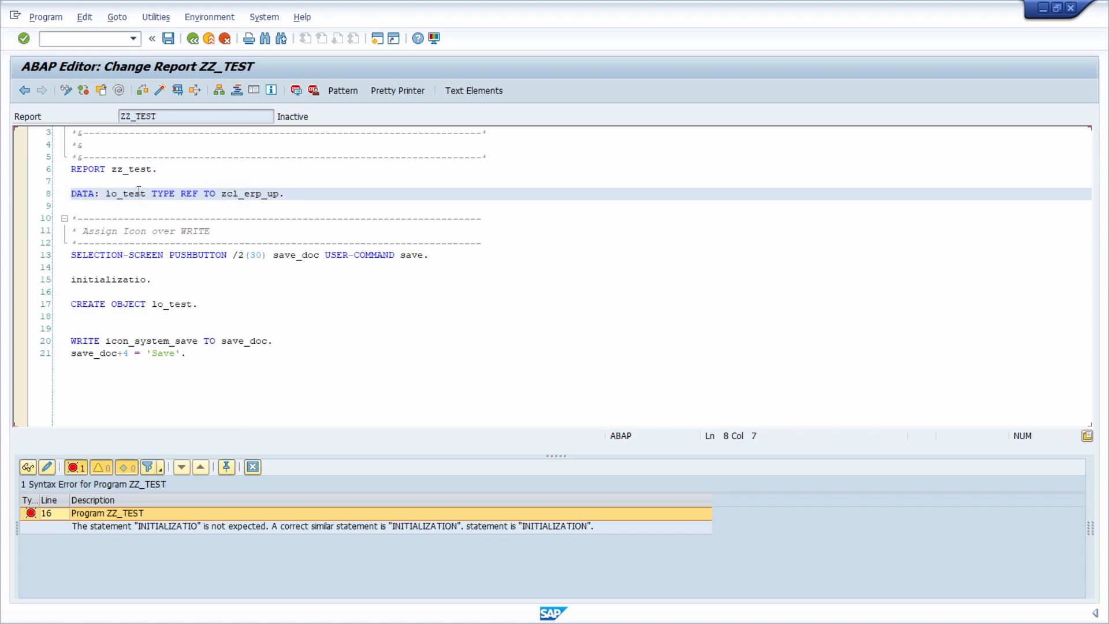
pyautogui.doubleClick(252, 194)
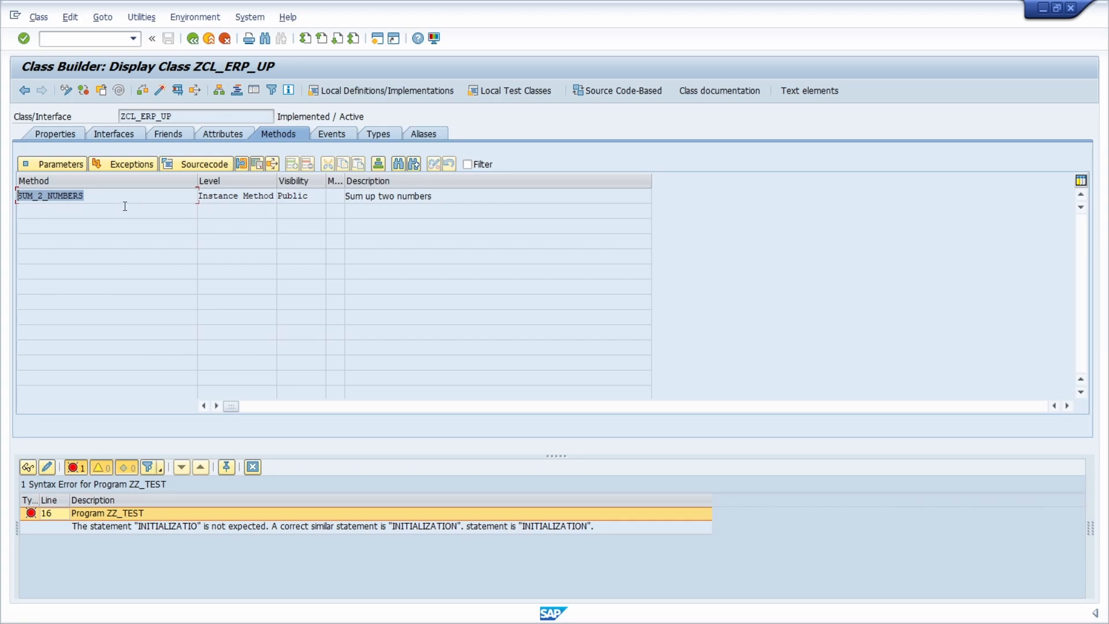
pyautogui.press('F3')
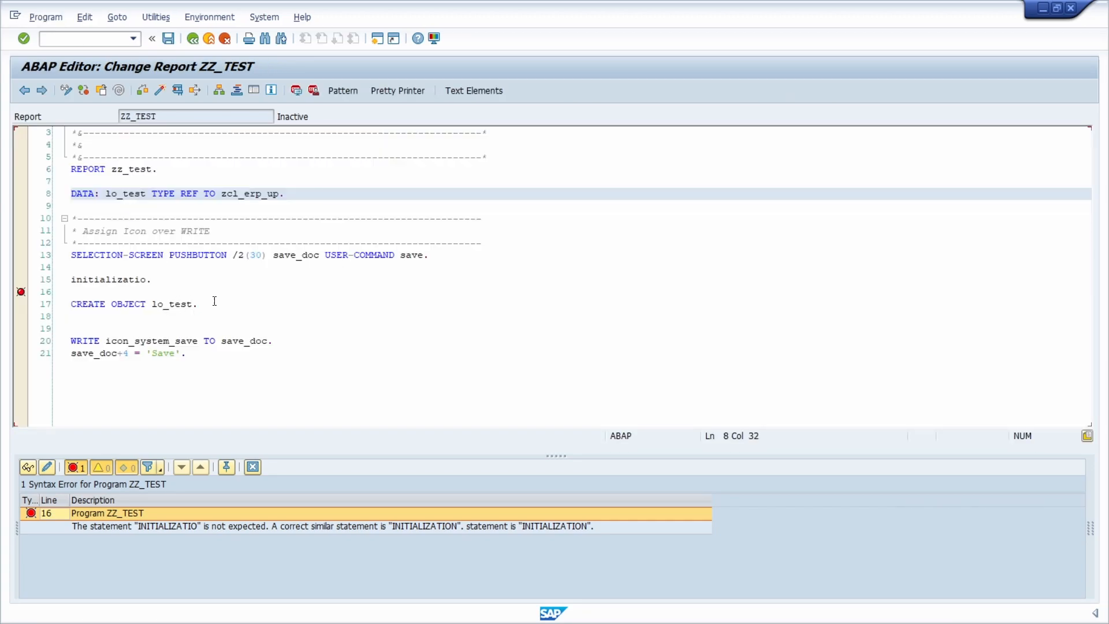
# - Add blank lines below CREATE OBJECT lo_test and start an ABAP Objects pattern there
pyautogui.click(213, 301)
pyautogui.press('Return')
pyautogui.press('Return')
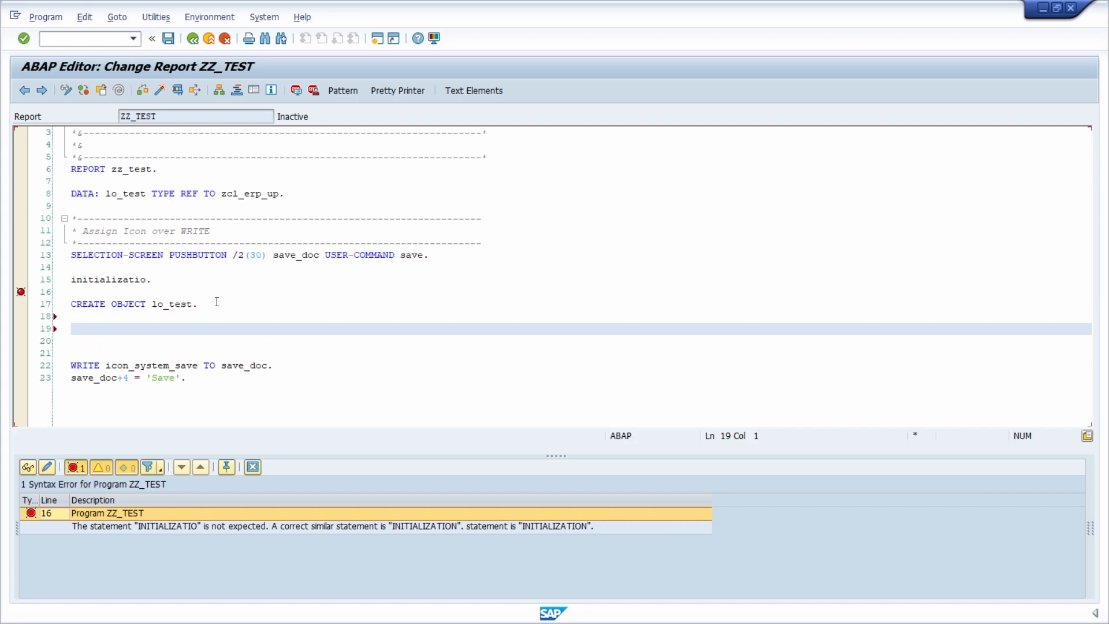
pyautogui.click(344, 92)
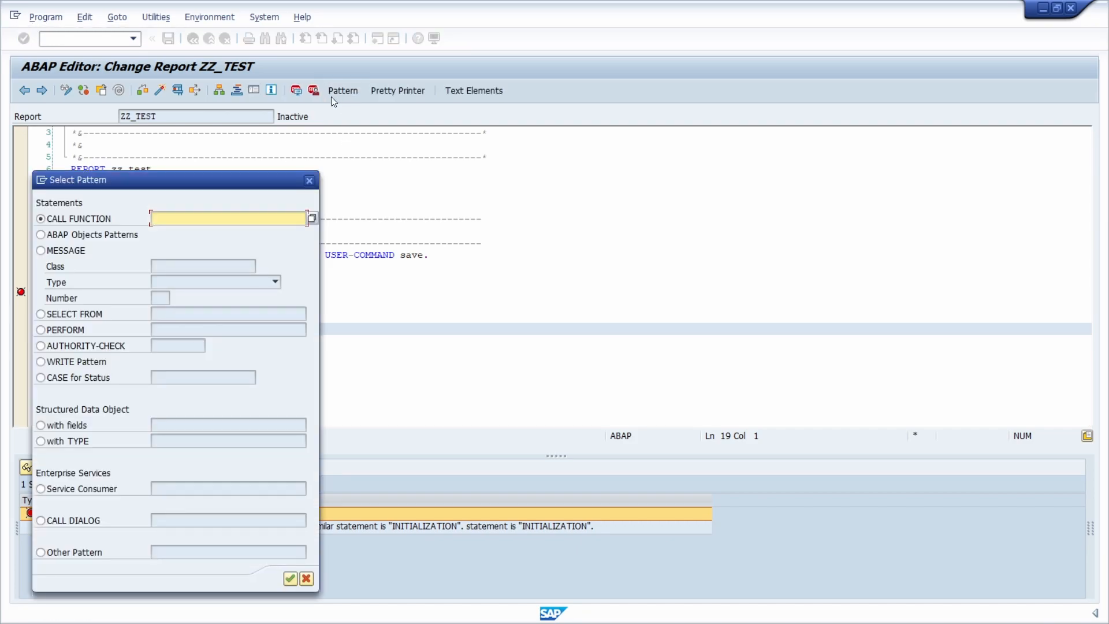
pyautogui.click(84, 237)
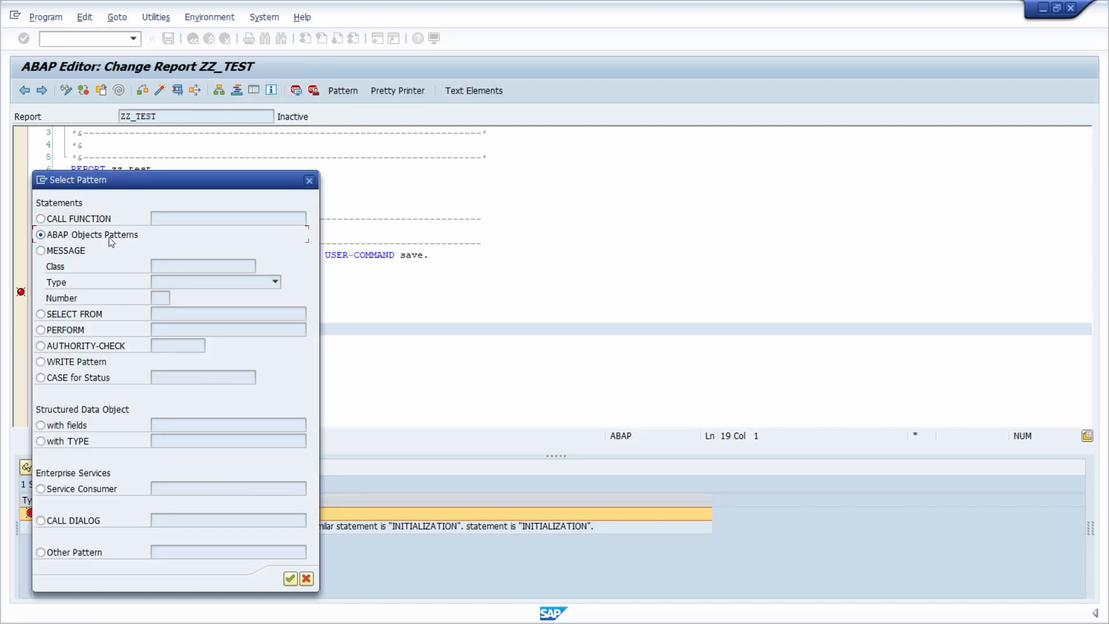
pyautogui.click(290, 578)
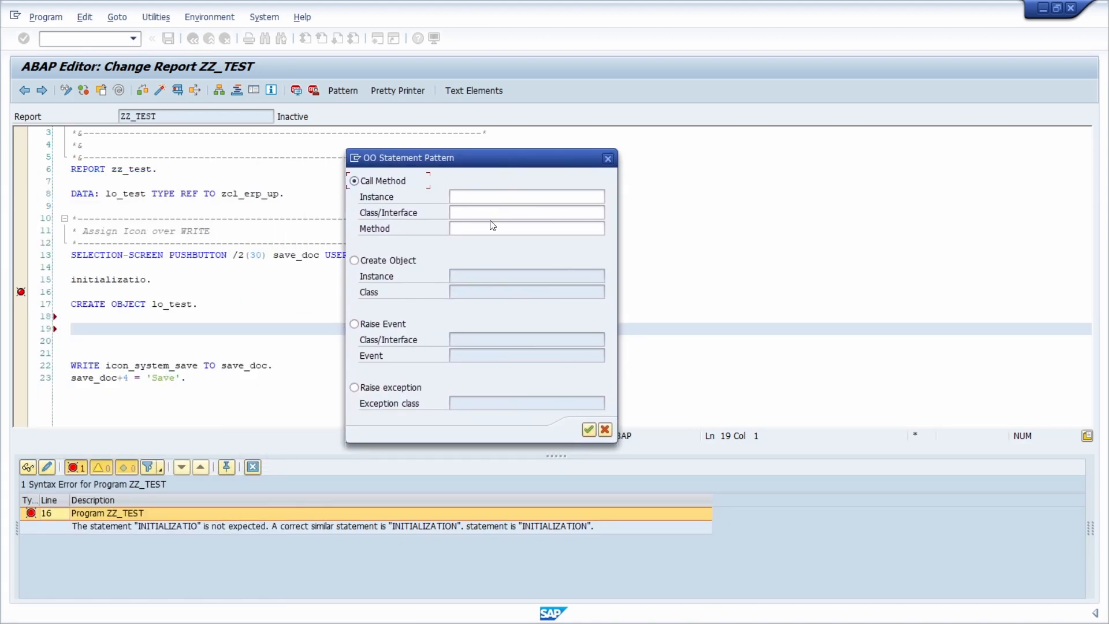
# - Insert a method call pattern for instance lo_test, class zcl_erp_up and method SUM_2_NUMBERS
pyautogui.click(473, 196)
pyautogui.click(486, 210)
pyautogui.click(485, 213)
pyautogui.click(488, 225)
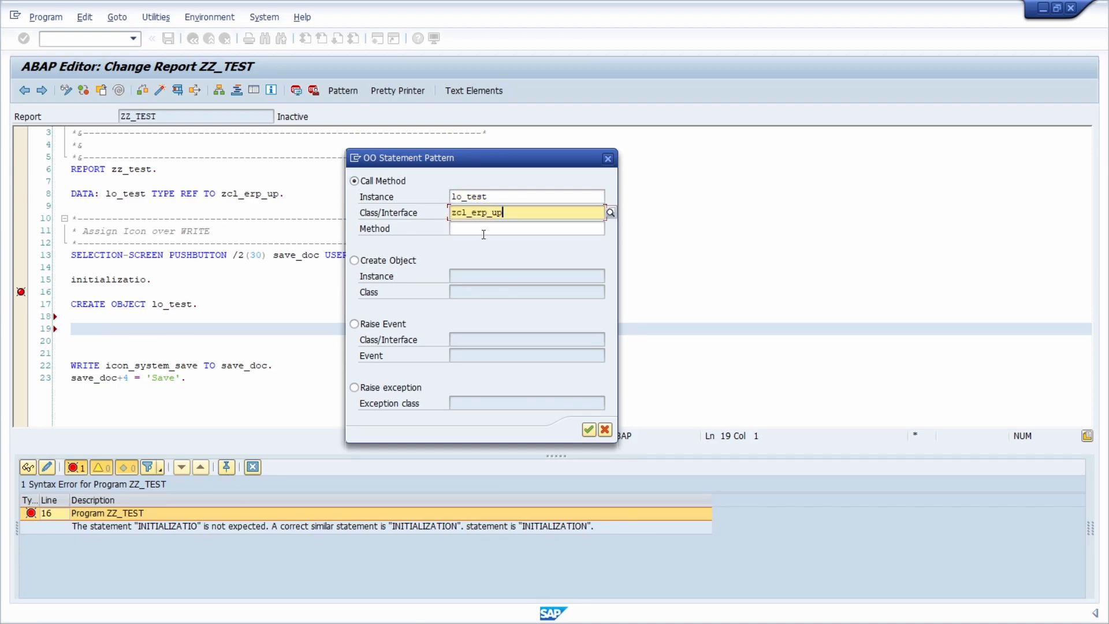
pyautogui.click(484, 229)
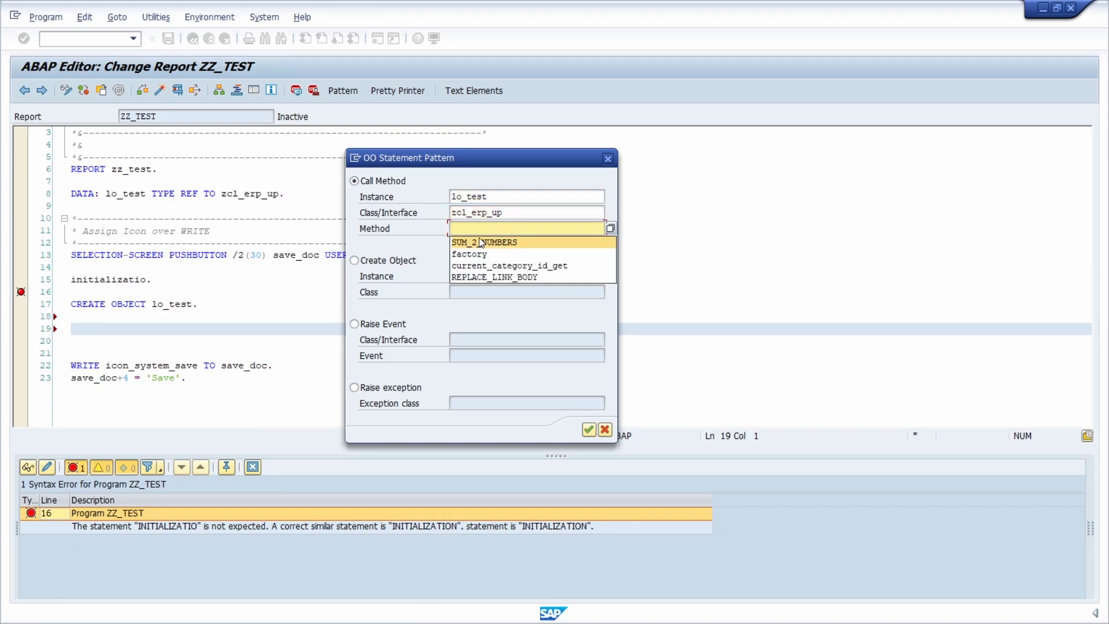
pyautogui.click(481, 243)
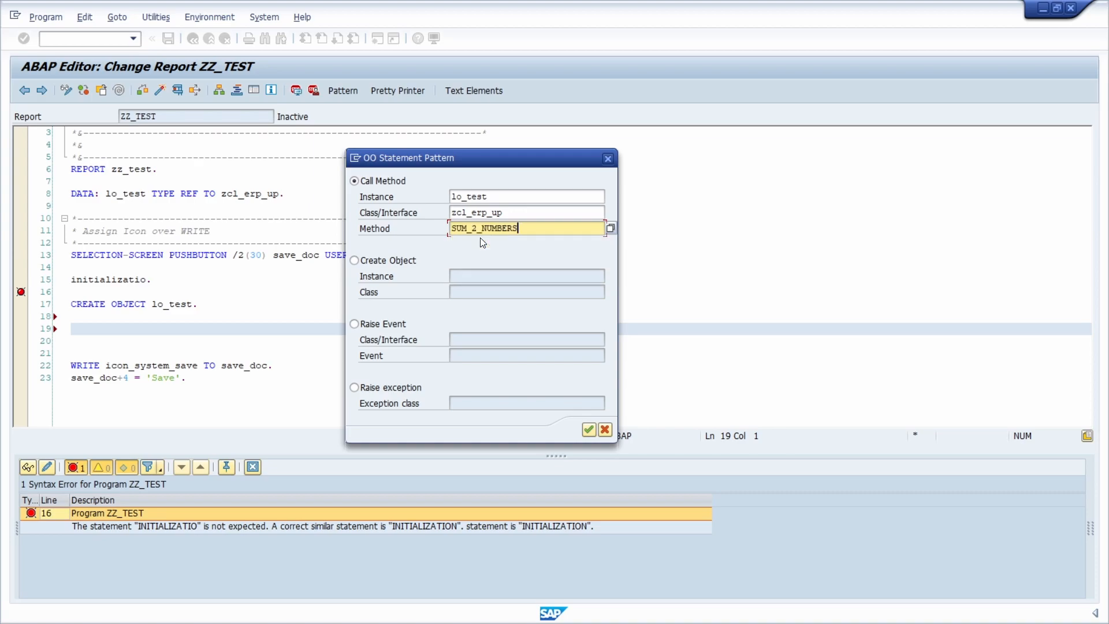
pyautogui.click(589, 429)
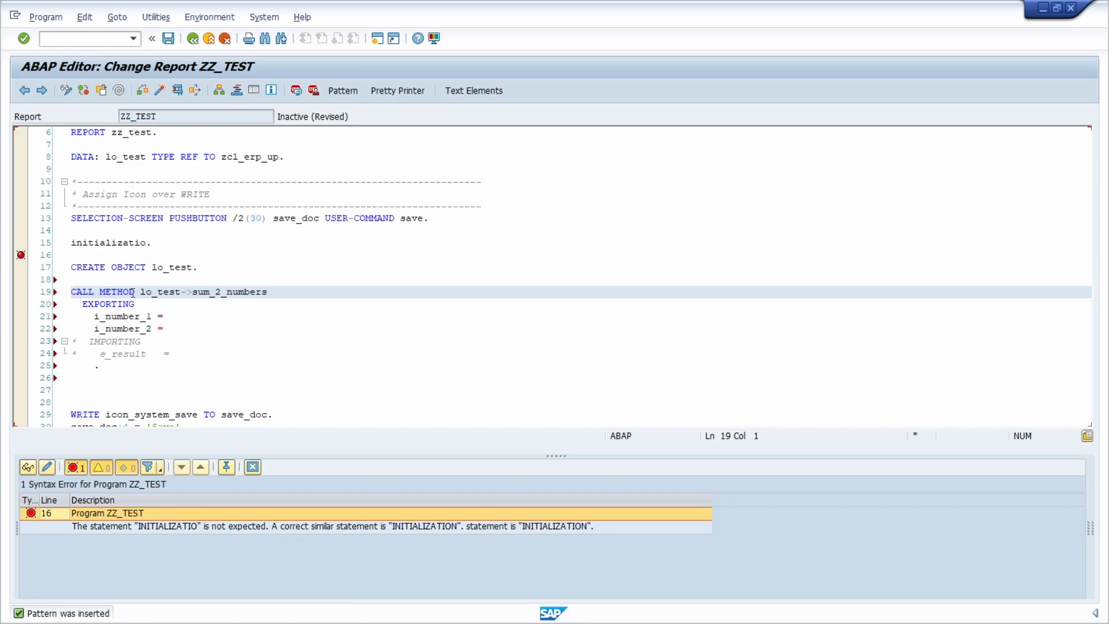
# - Examine the CALL METHOD keywords of the inserted pattern and add an empty line below the call
pyautogui.moveTo(135, 292); pyautogui.dragTo(49, 296)
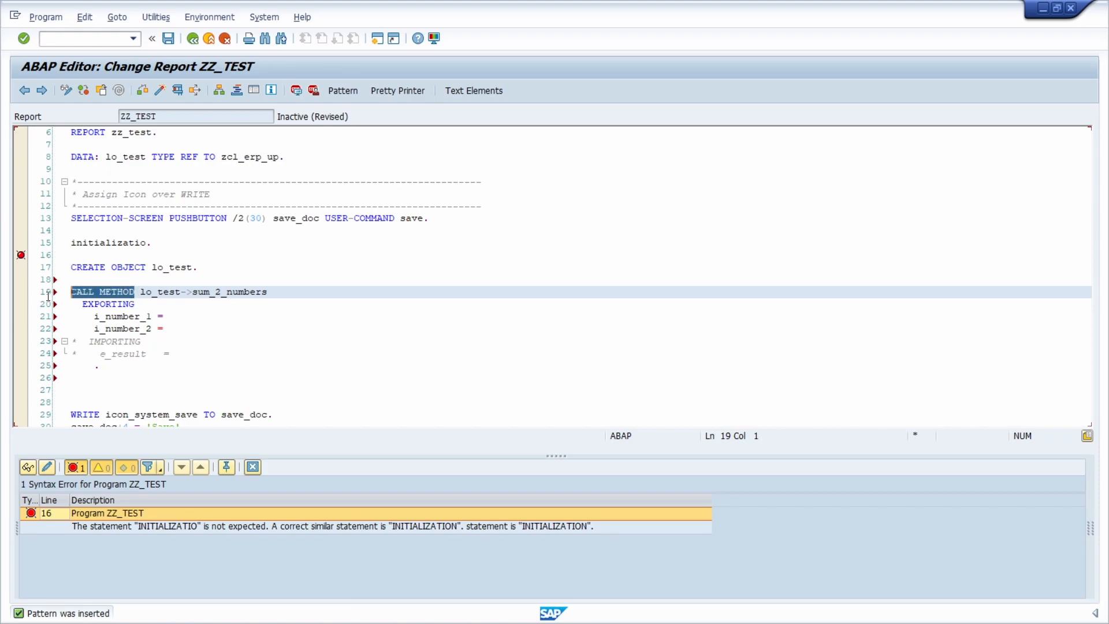
pyautogui.click(117, 385)
pyautogui.scroll(-1, 116, 375)
pyautogui.press('Return')
pyautogui.press('Up')
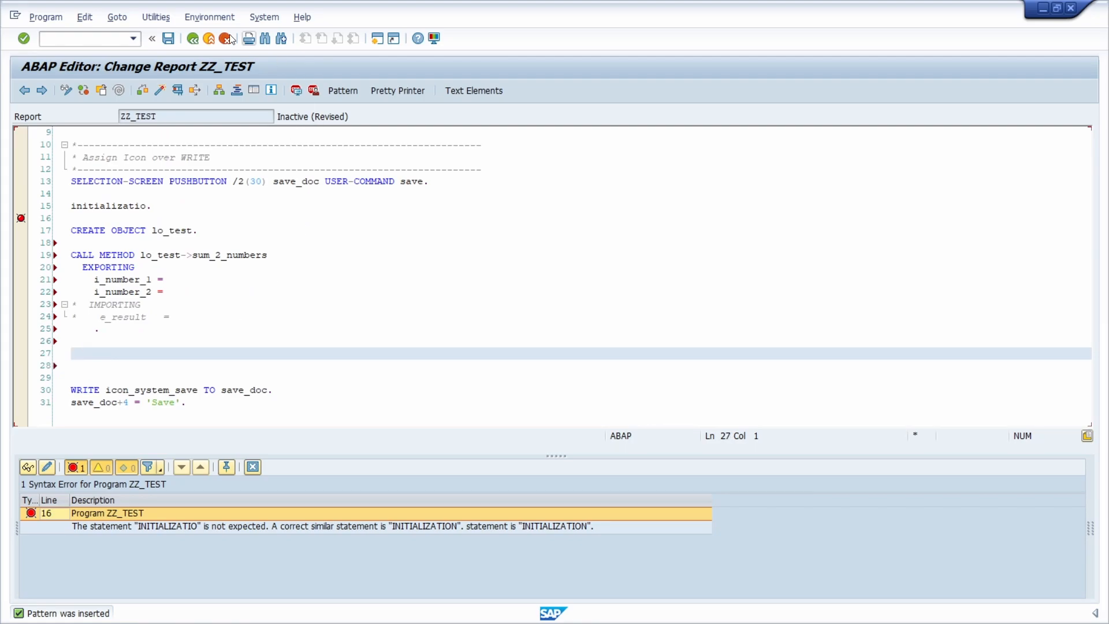
# - Turn on functional writing style for CALL METHOD in the user-specific Pattern settings and apply it
pyautogui.click(157, 17)
pyautogui.click(173, 36)
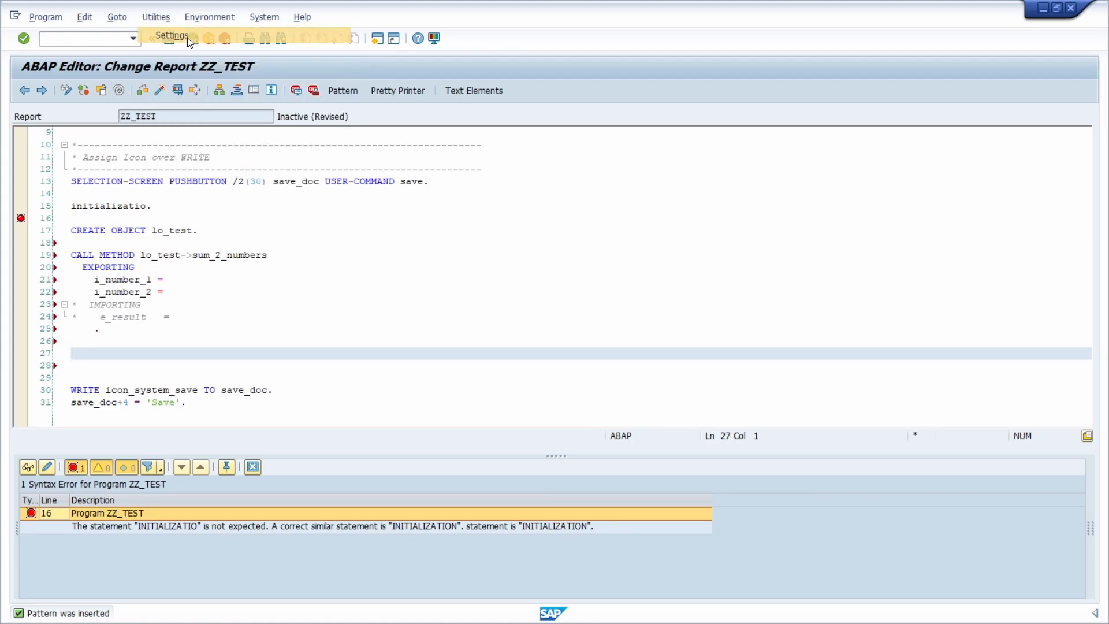
pyautogui.click(327, 174)
pyautogui.click(104, 348)
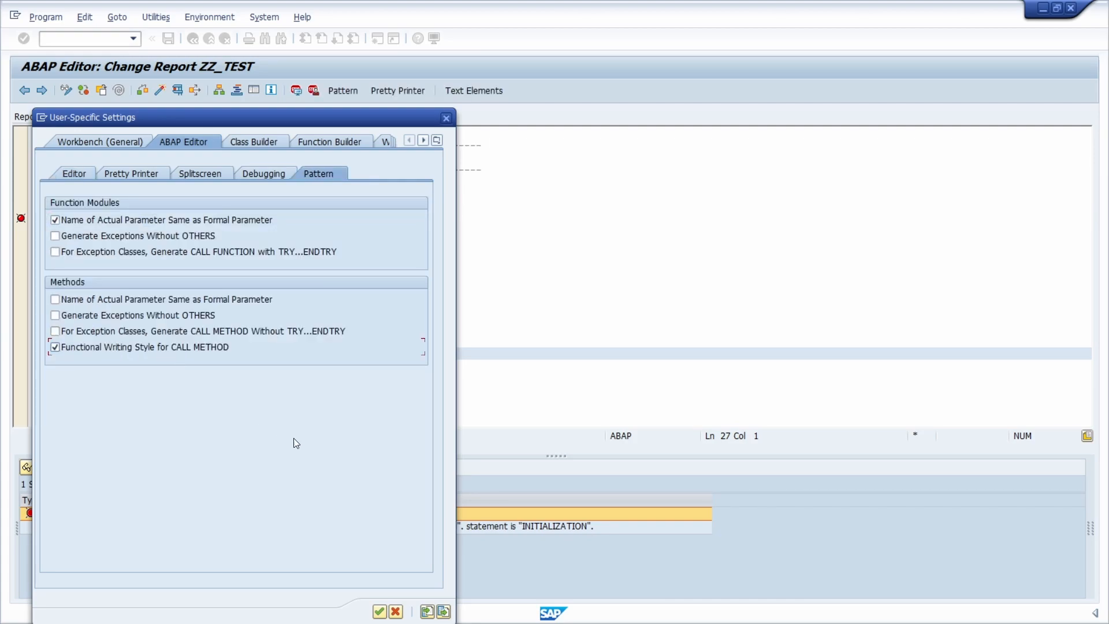
pyautogui.click(379, 611)
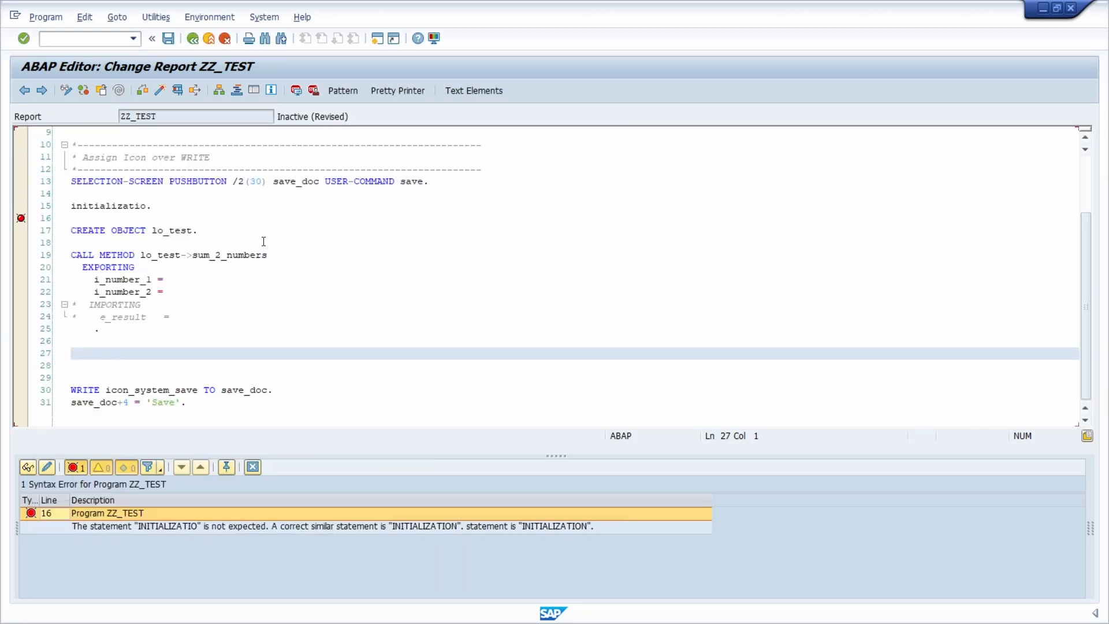
# - Insert the ABAP Objects call pattern for LO_TEST method SUM_2_NUMBERS again, on the empty line below the first call
pyautogui.click(352, 92)
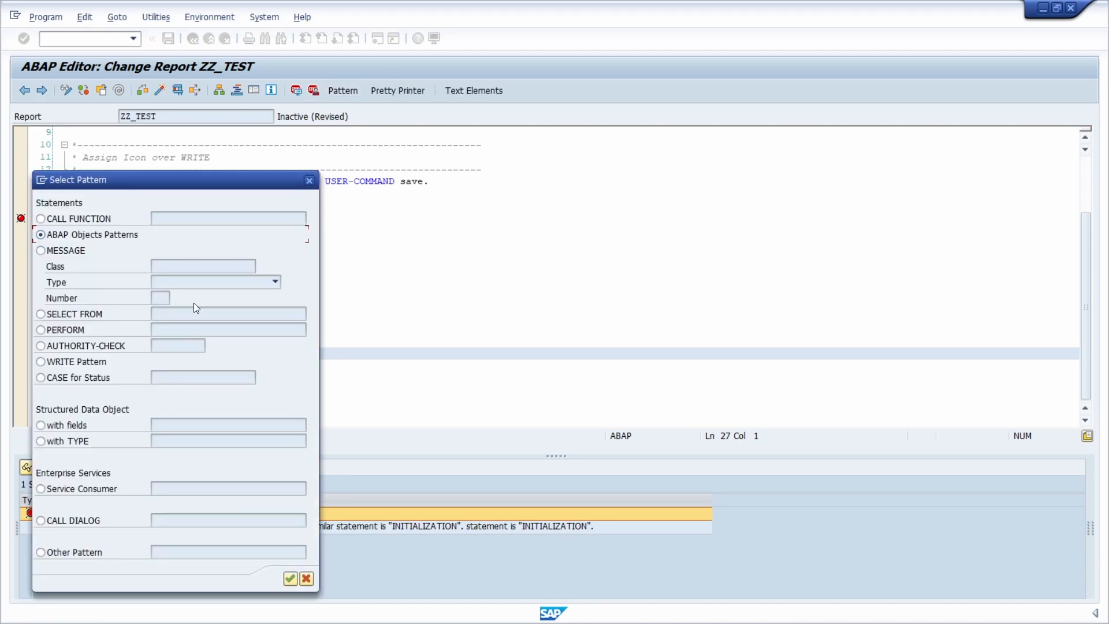
pyautogui.click(290, 578)
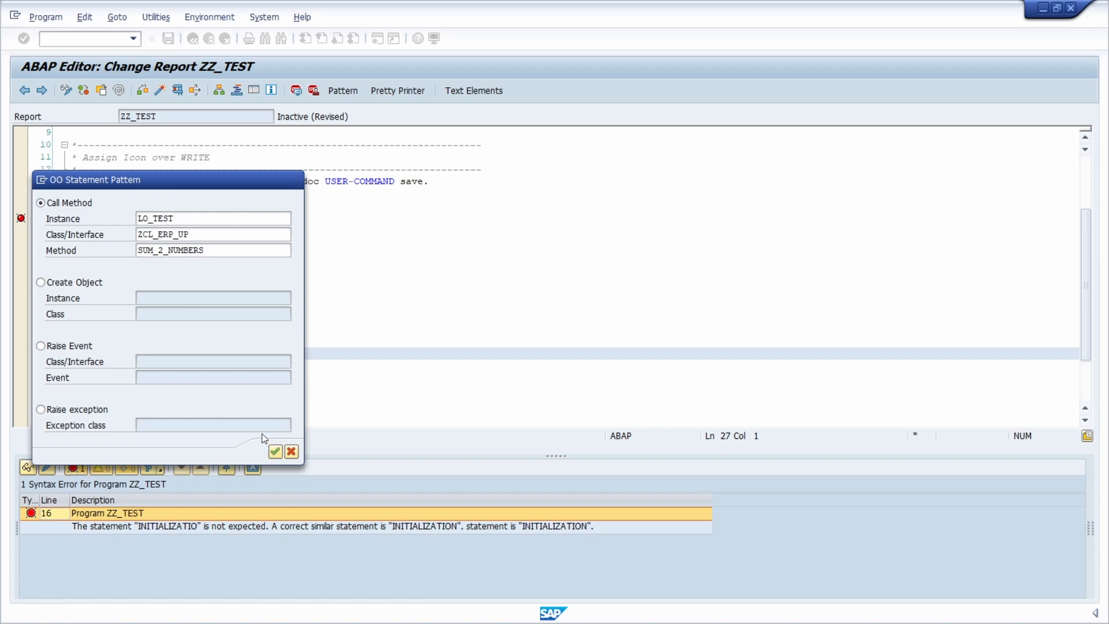
pyautogui.click(274, 451)
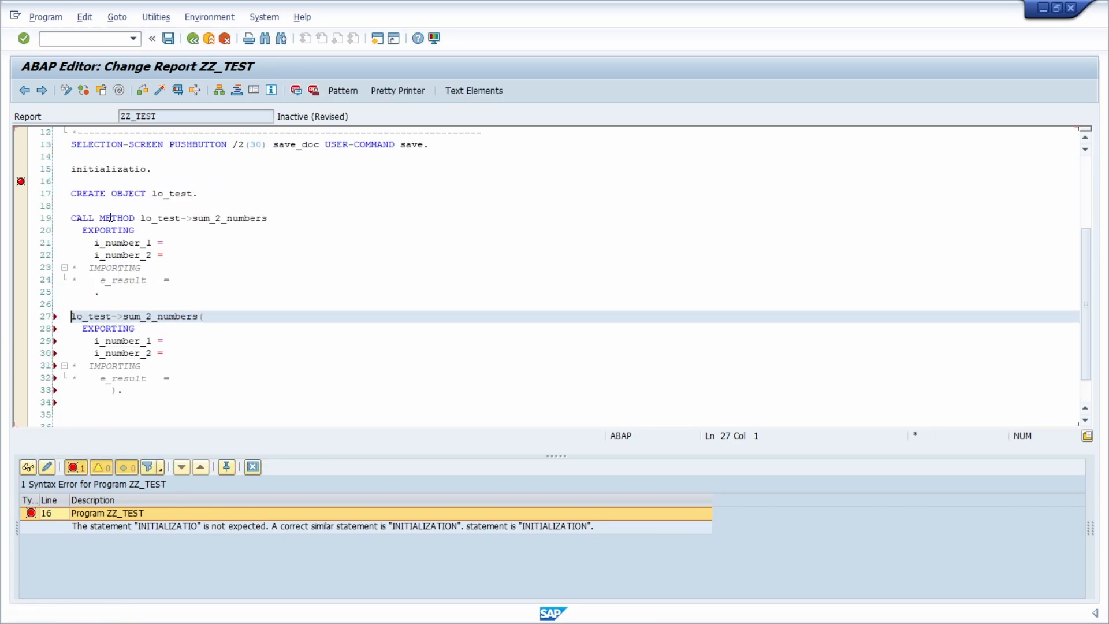
# - Compare the CALL METHOD statement with the functional-style call of sum_2_numbers, including its instance name, arrow and opening parenthesis
pyautogui.click(135, 215)
pyautogui.click(152, 255)
pyautogui.doubleClick(85, 316)
pyautogui.moveTo(124, 317); pyautogui.dragTo(114, 316)
pyautogui.click(203, 316)
pyautogui.write('(')
# - Reopen the user-specific settings of the ABAP Editor from report ZZ_TEST
pyautogui.click(154, 18)
pyautogui.click(170, 37)
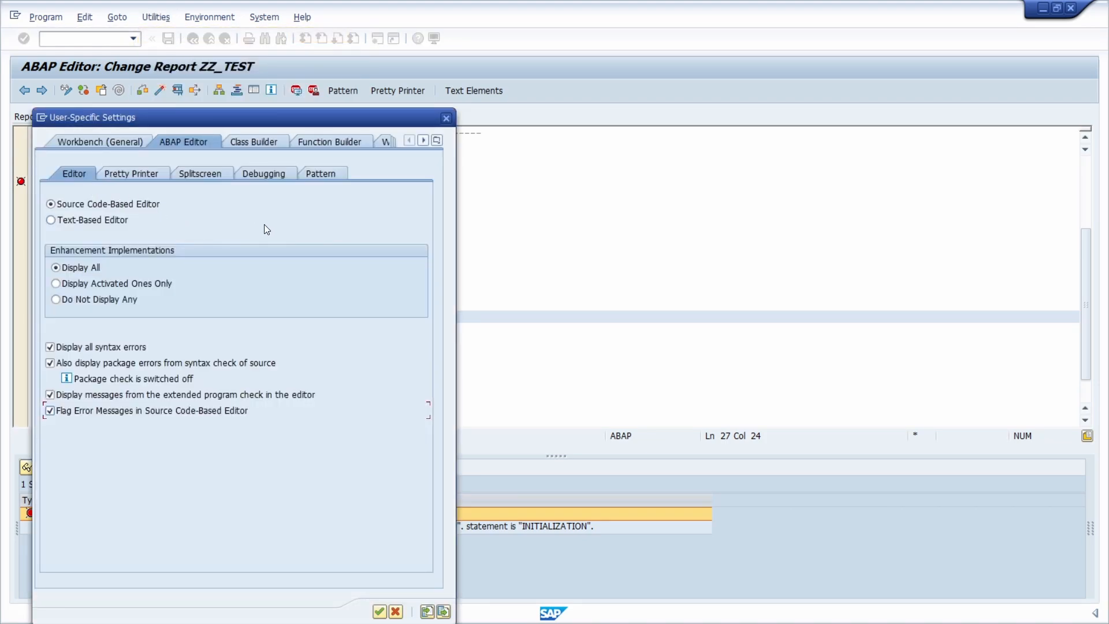